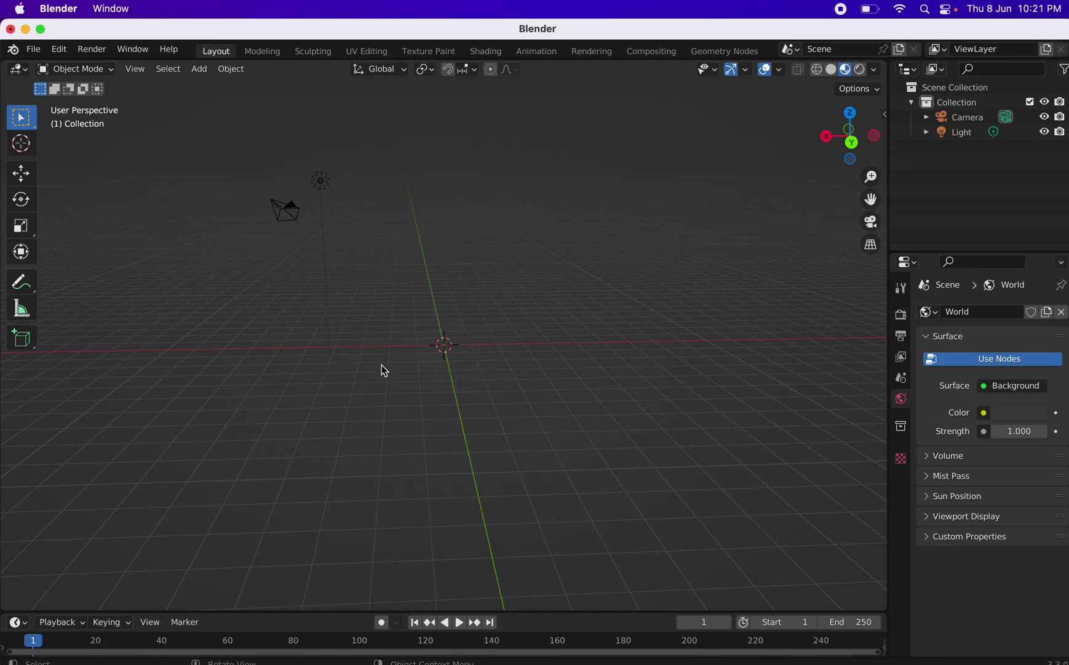
Step: Maximize the Blender window and show the Add > Mesh list of primitives
left_click(41, 29)
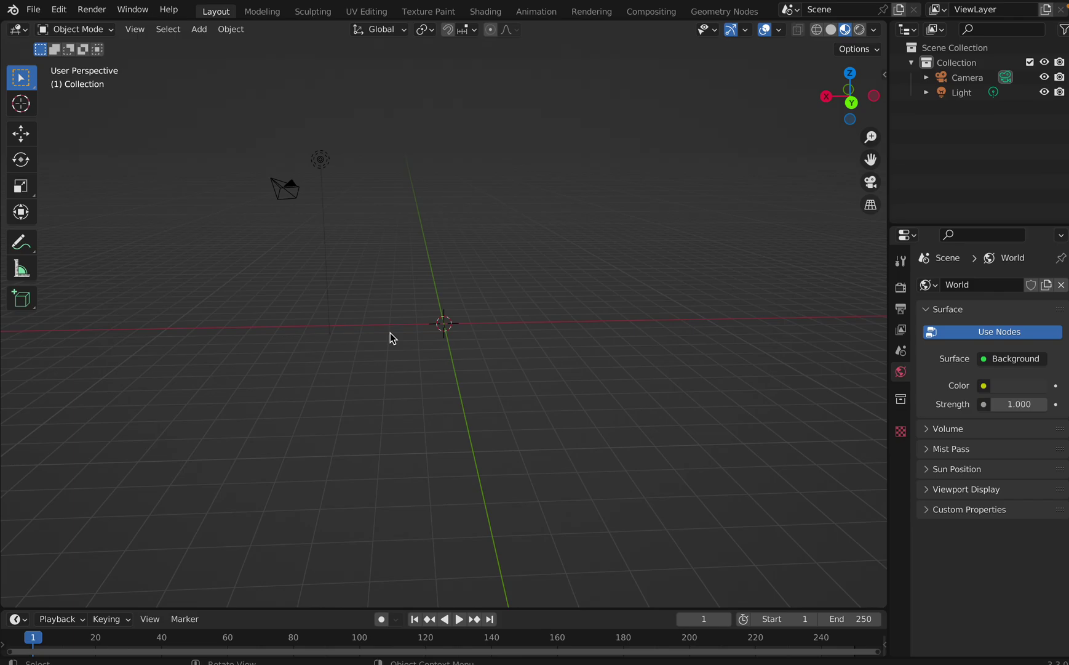
key("shift+a")
mouse_move(391, 333)
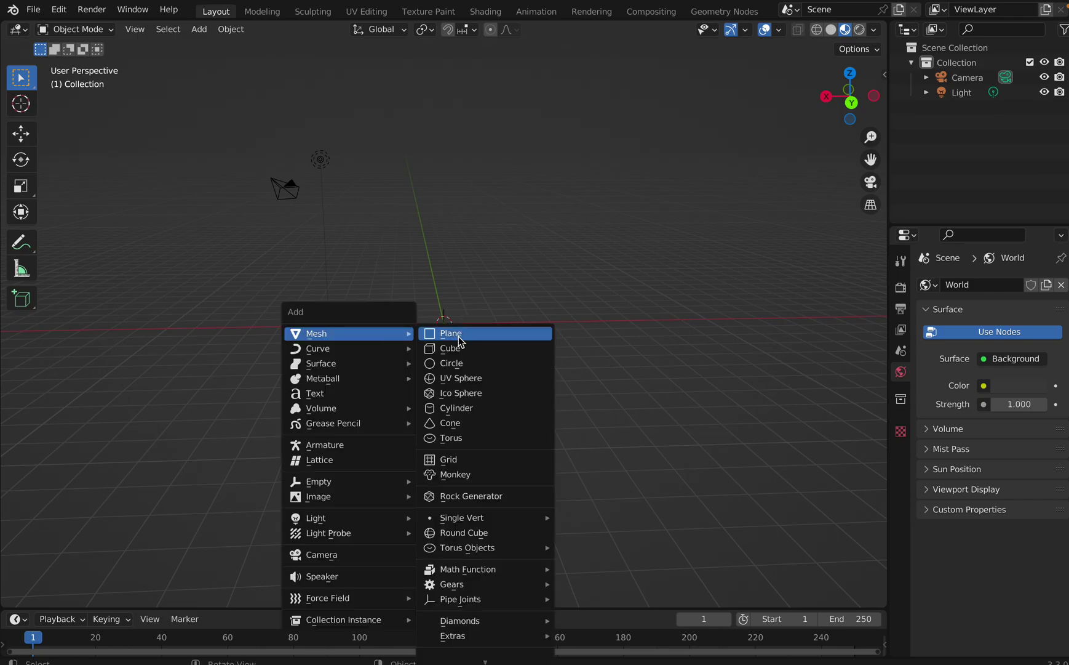
Step: Add a trial cylinder mesh, then delete it
left_click(463, 411)
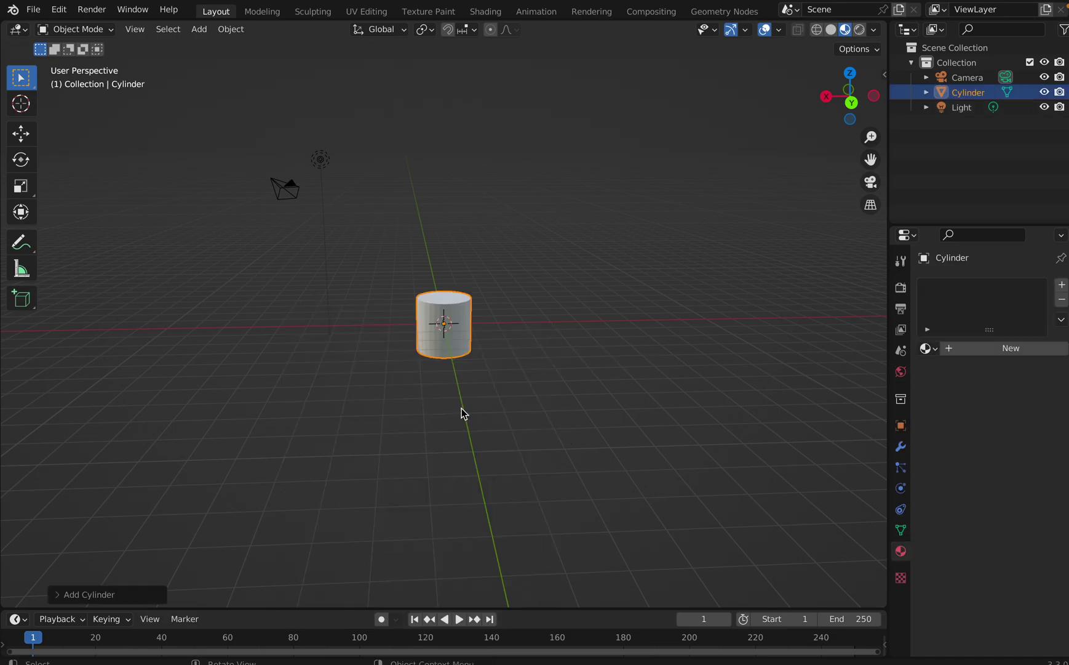
left_click(458, 338)
right_click(459, 338)
left_click(434, 332)
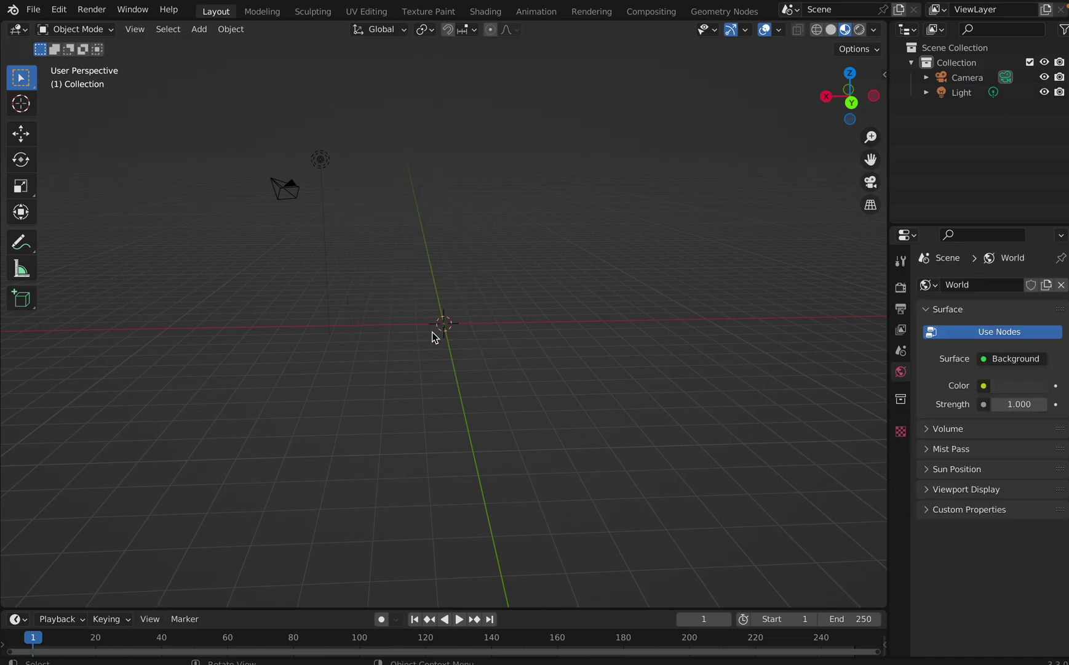
Step: Add a circle mesh at the scene origin
key("shift+a")
mouse_move(432, 332)
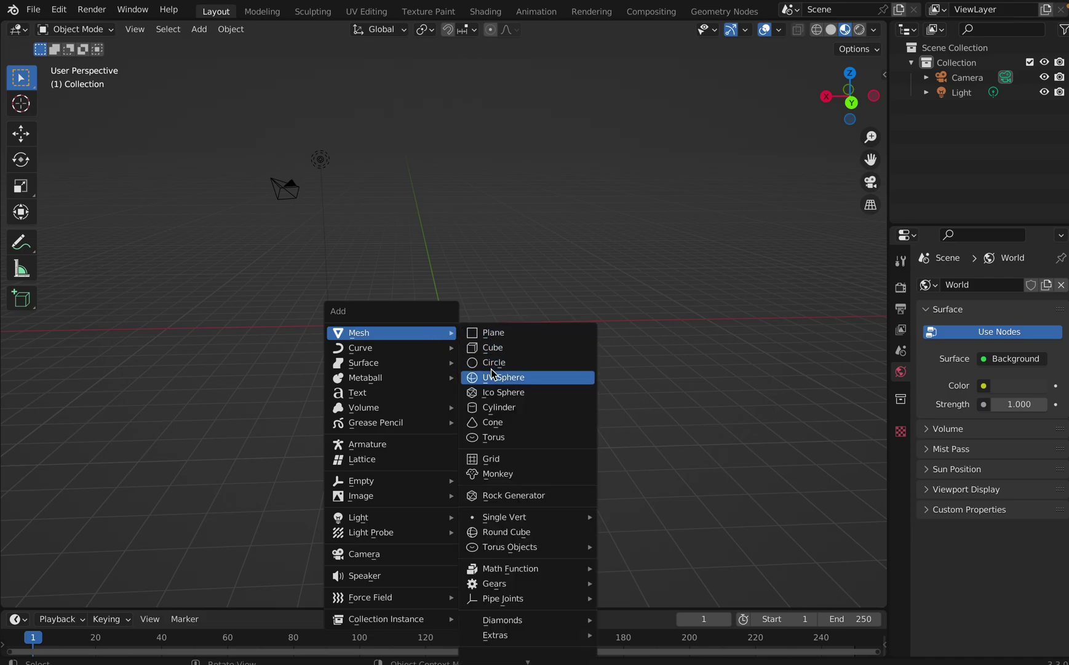
left_click(494, 363)
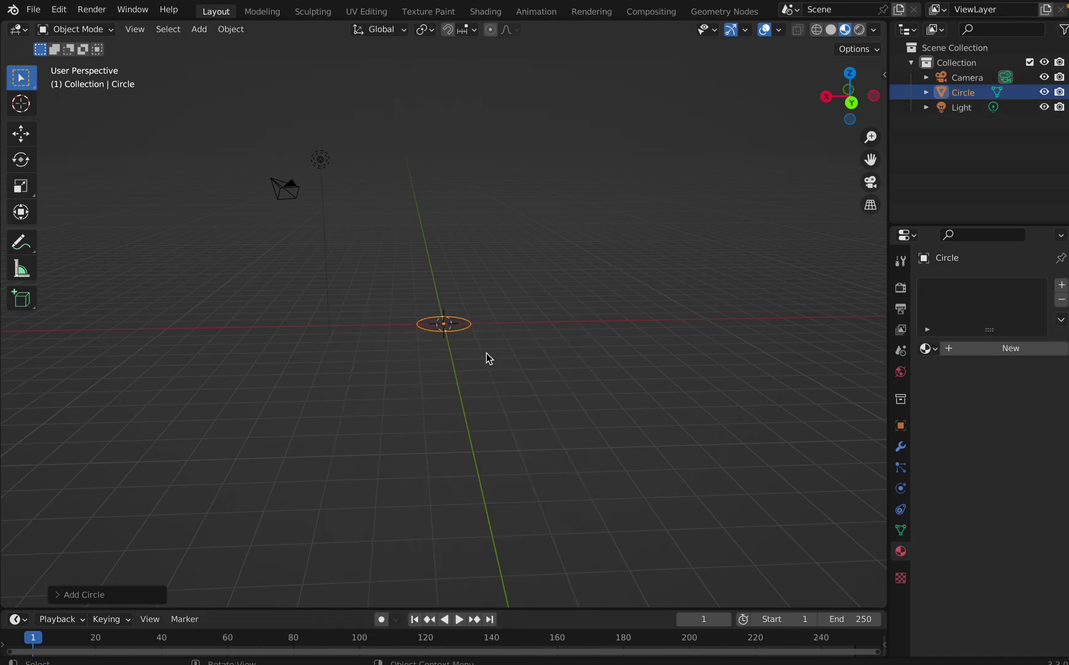
Step: Enter Edit Mode with vertex selection and select all of the circle's vertices
left_click(106, 29)
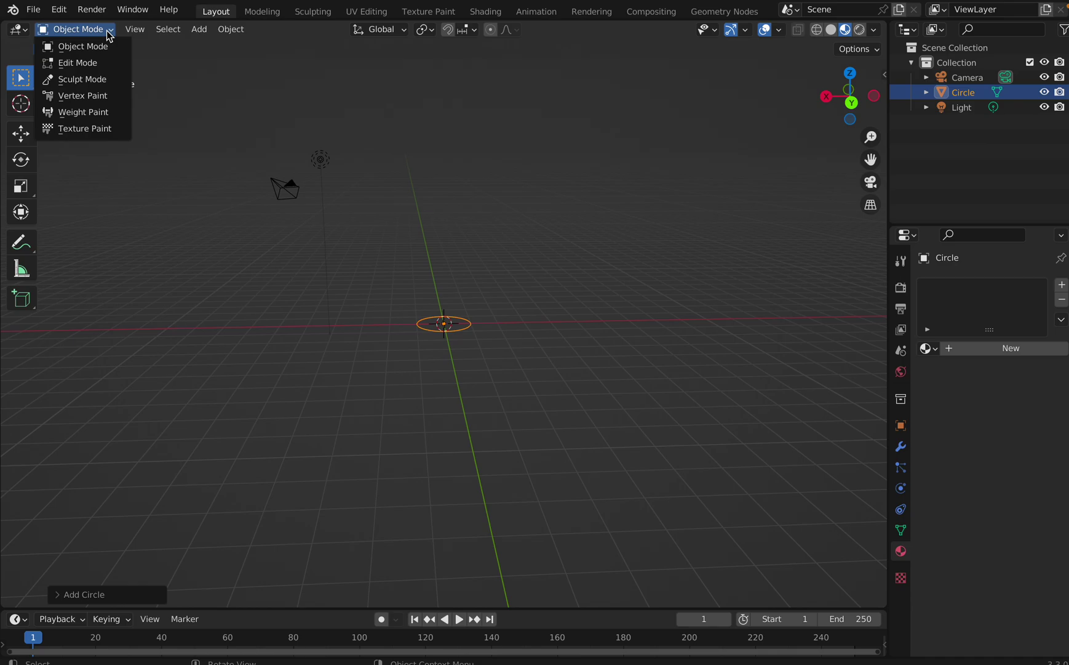
left_click(98, 64)
left_click_drag(416, 309, 545, 376, "ctrl")
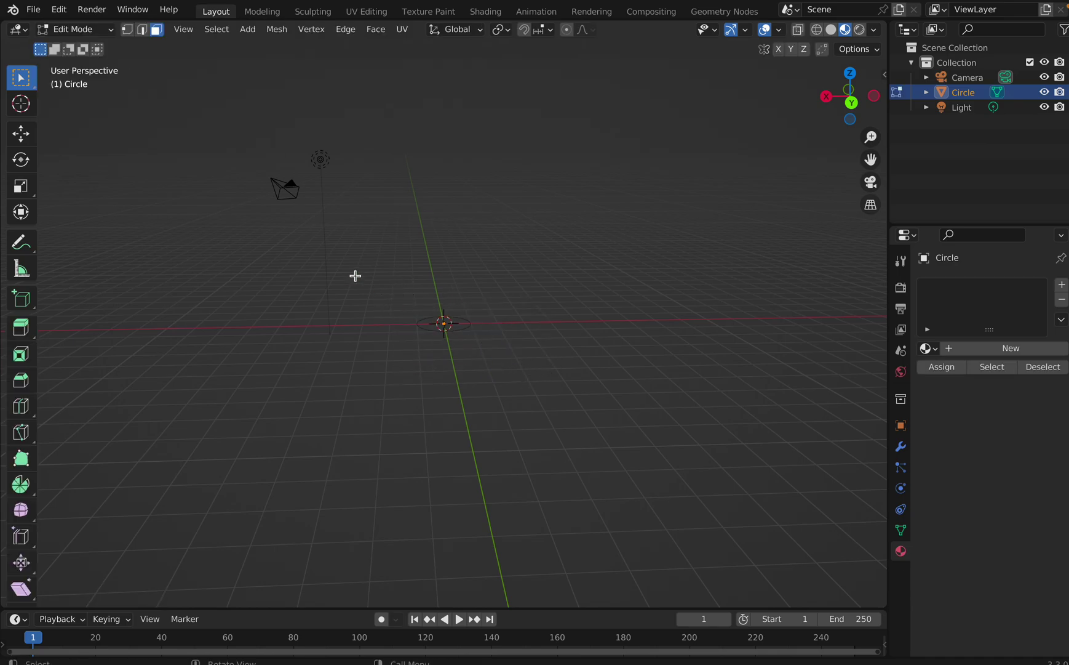
left_click(128, 29)
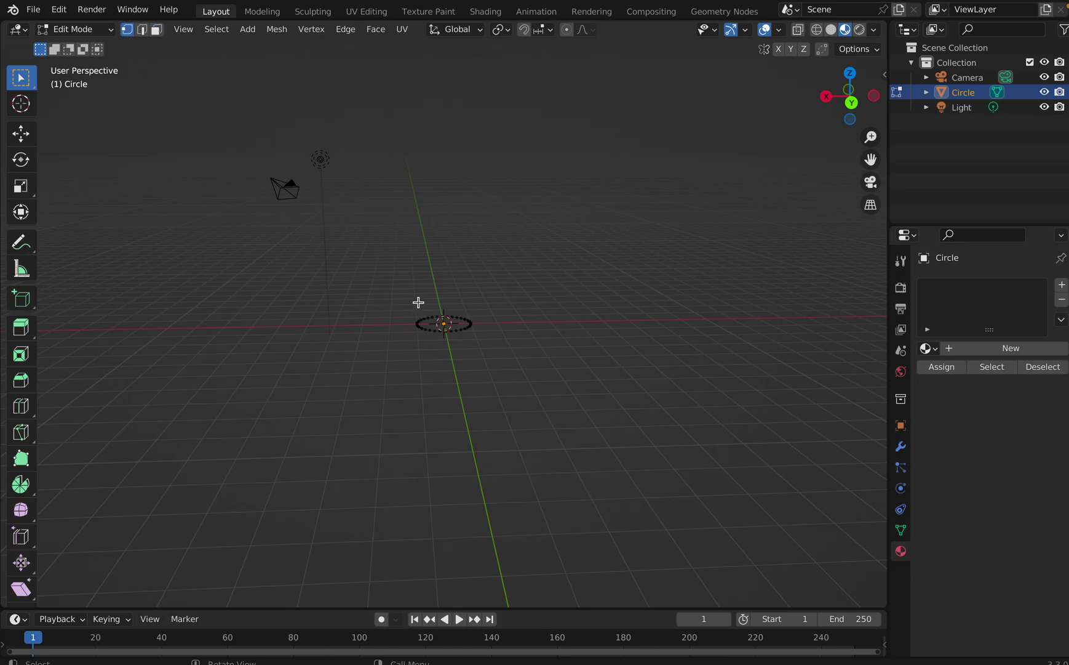
key("c")
key("Escape")
key("a")
Step: Extrude the circle upward and scale the top ring down into a lower cone
key("e")
left_click(479, 287)
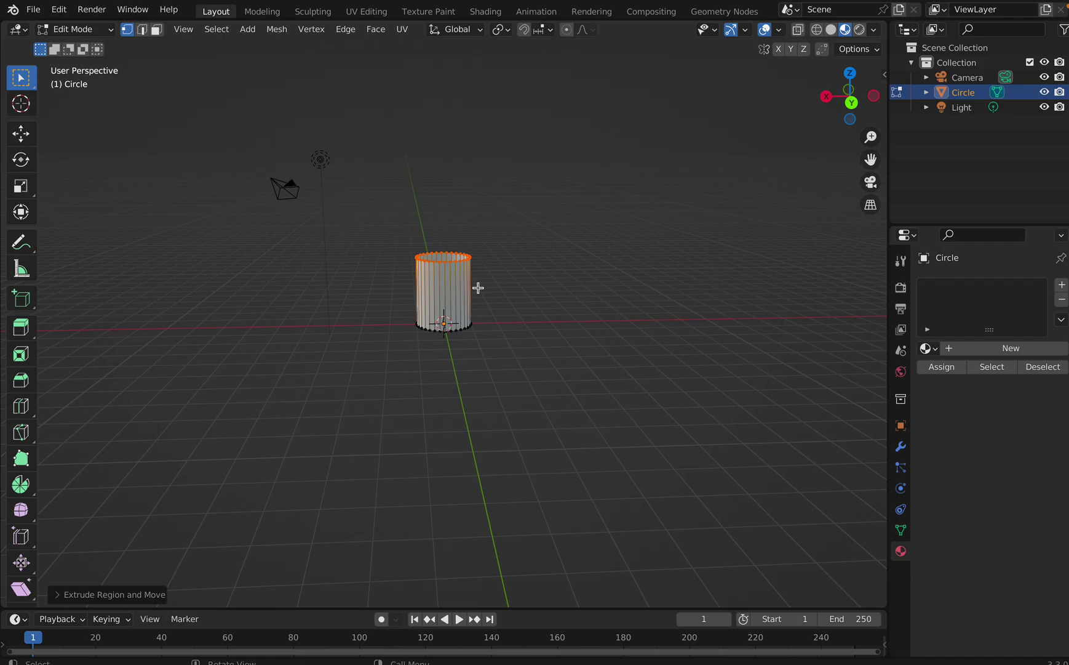
key("s")
left_click(452, 254)
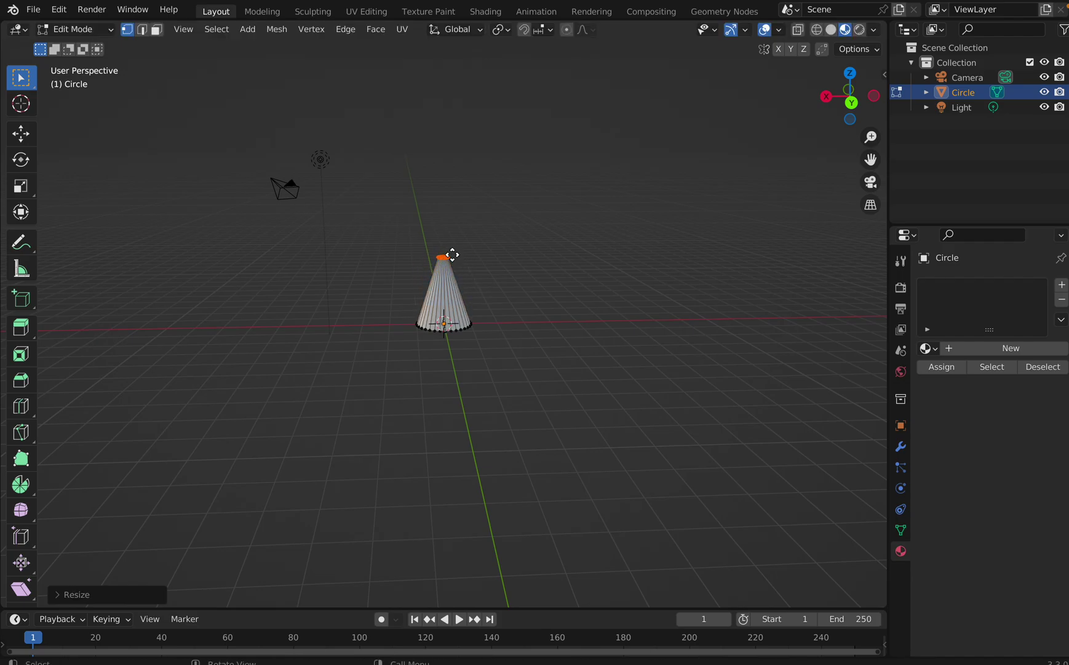
Step: Extrude another segment up and widen its top ring into a funnel
key("e")
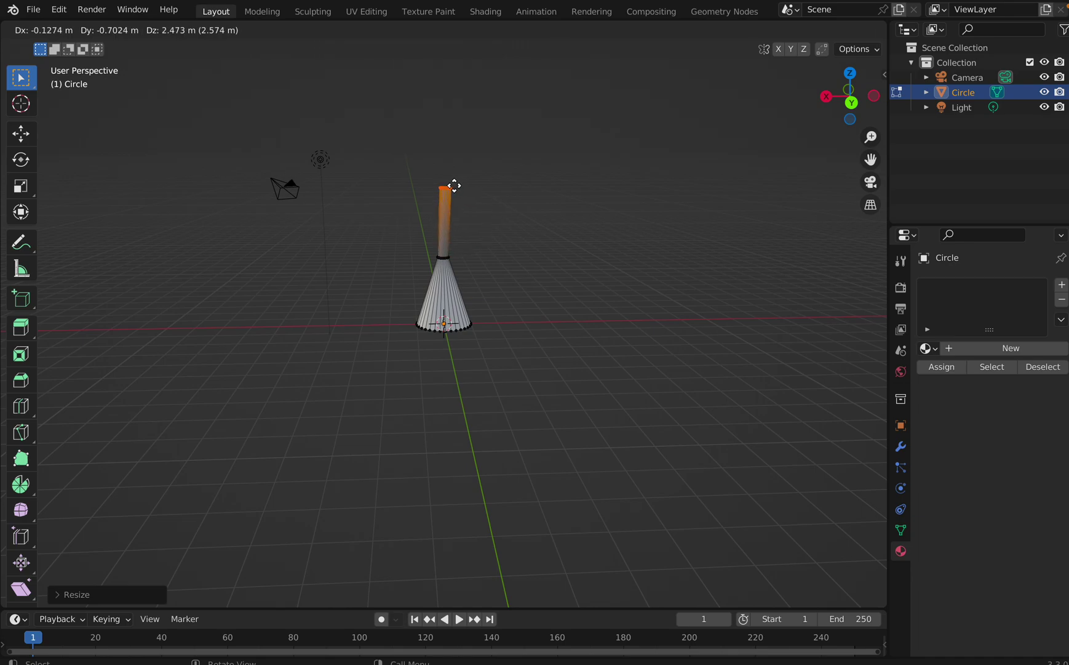
left_click(453, 185)
key("s")
left_click(487, 156)
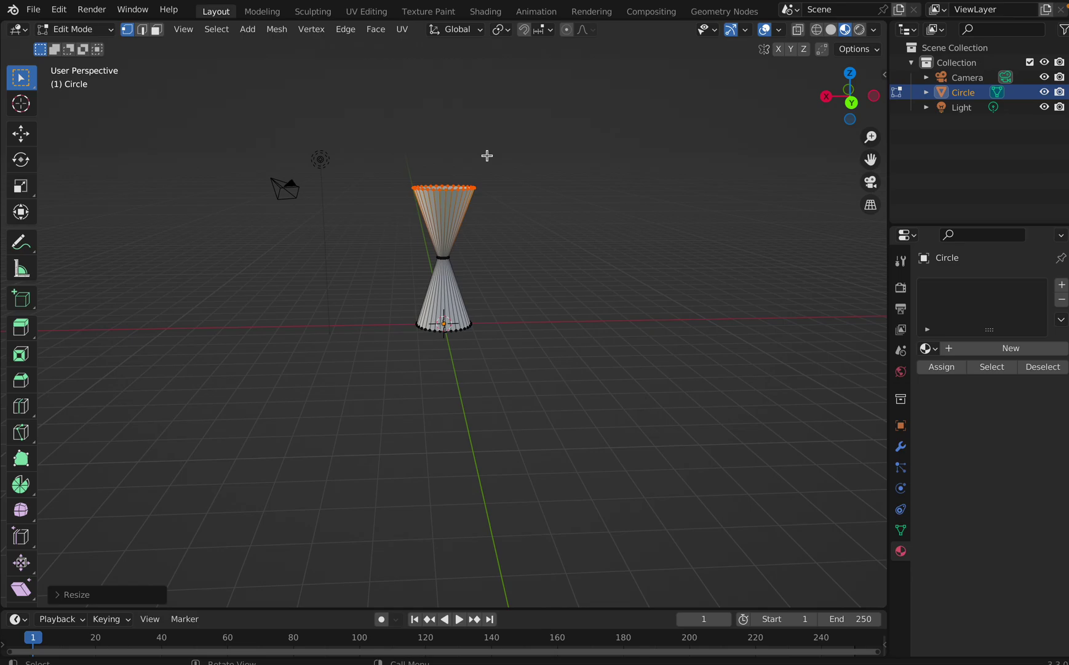
Step: Extrude a final section and shrink it into a pointed nose
key("e")
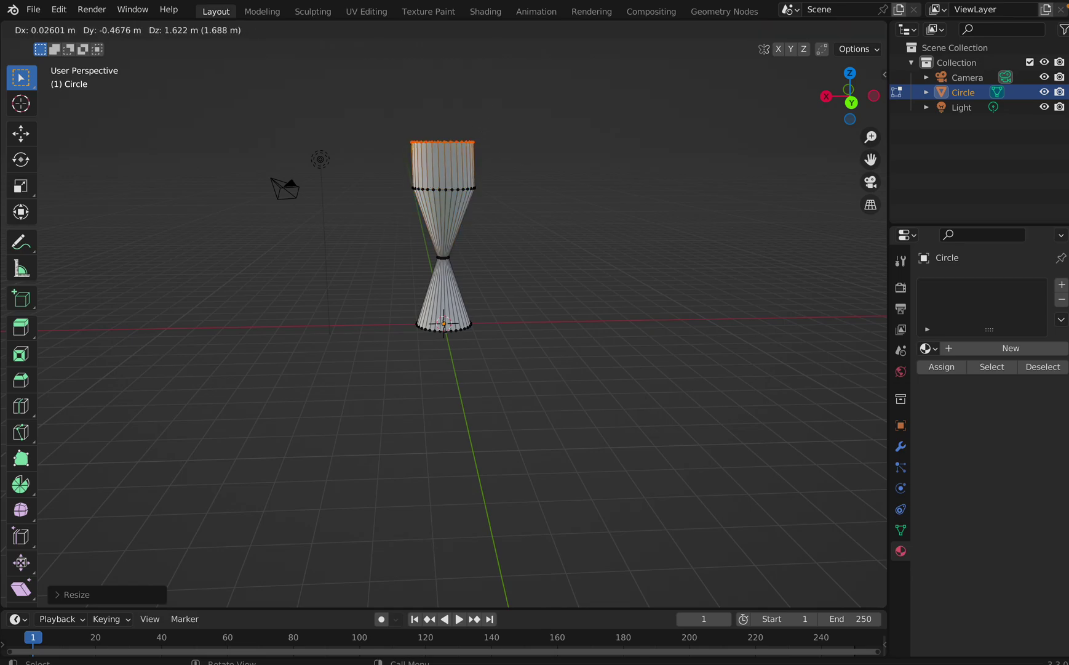
left_click(486, 109)
key("s")
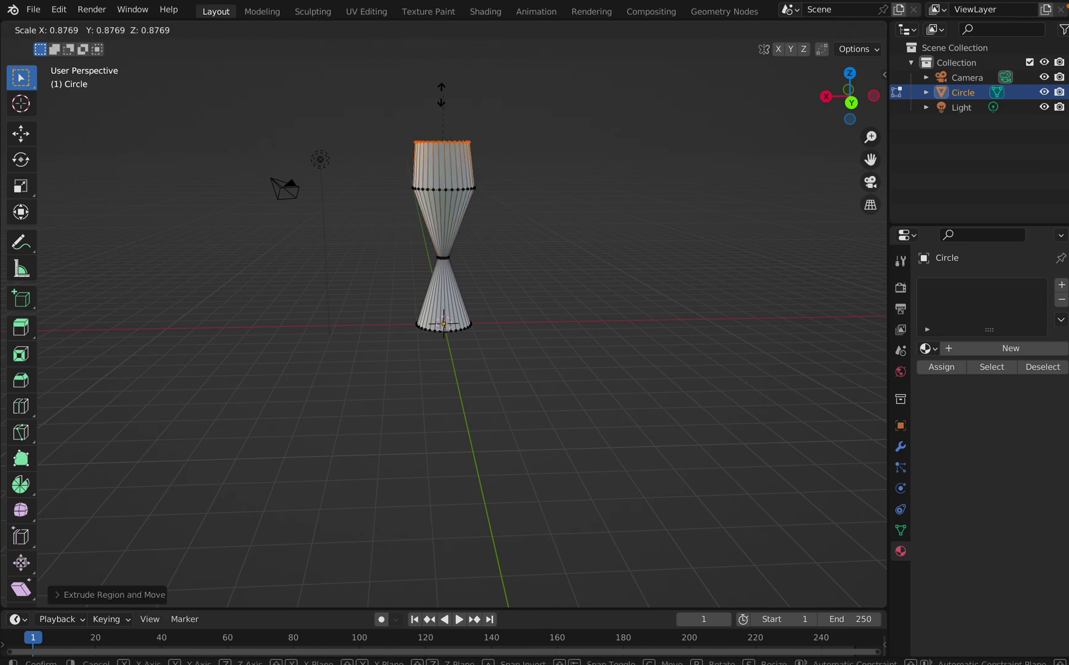
left_click(446, 140)
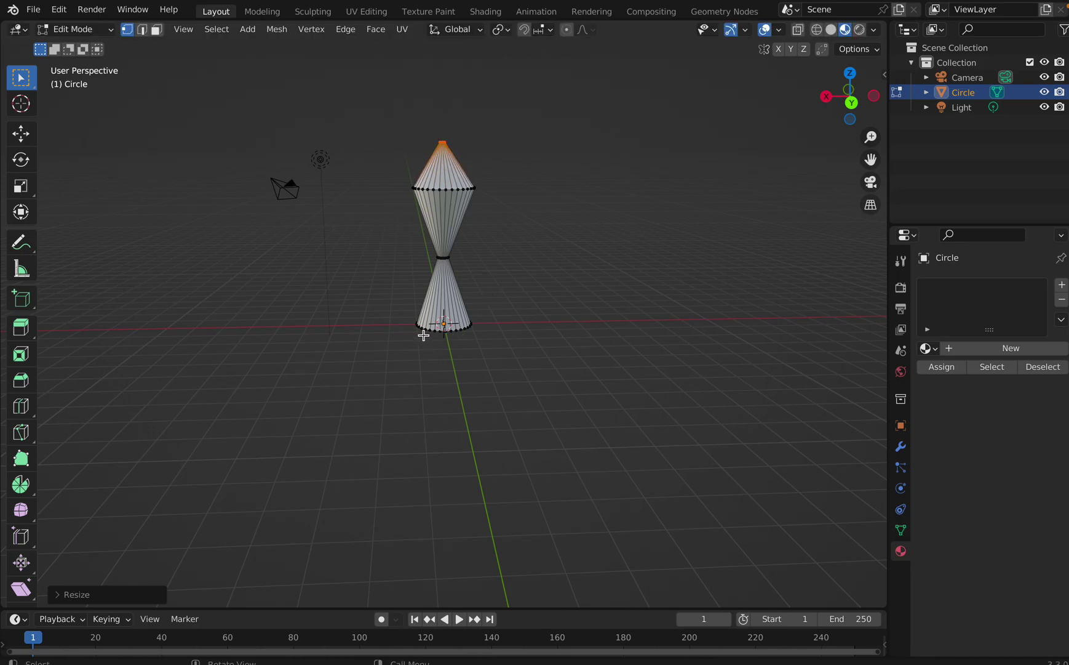
Step: Circle-select the bottom ring and pull it downward into a cylindrical base section
middle_click_drag(414, 342, 413, 339)
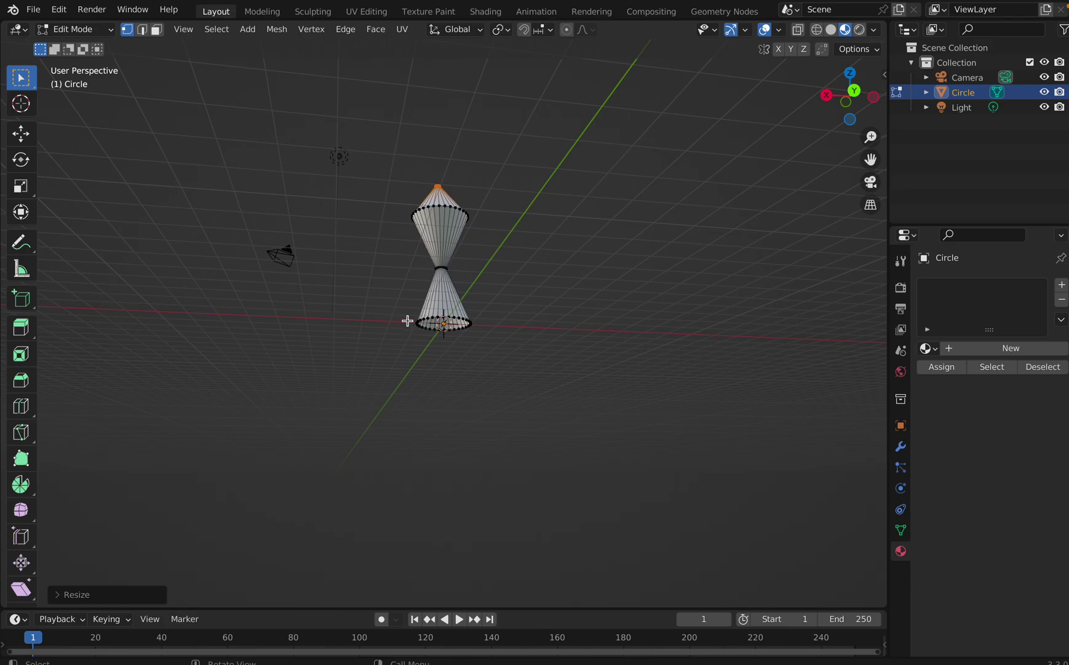
key("c")
left_click_drag(412, 314, 480, 344)
right_click(483, 347)
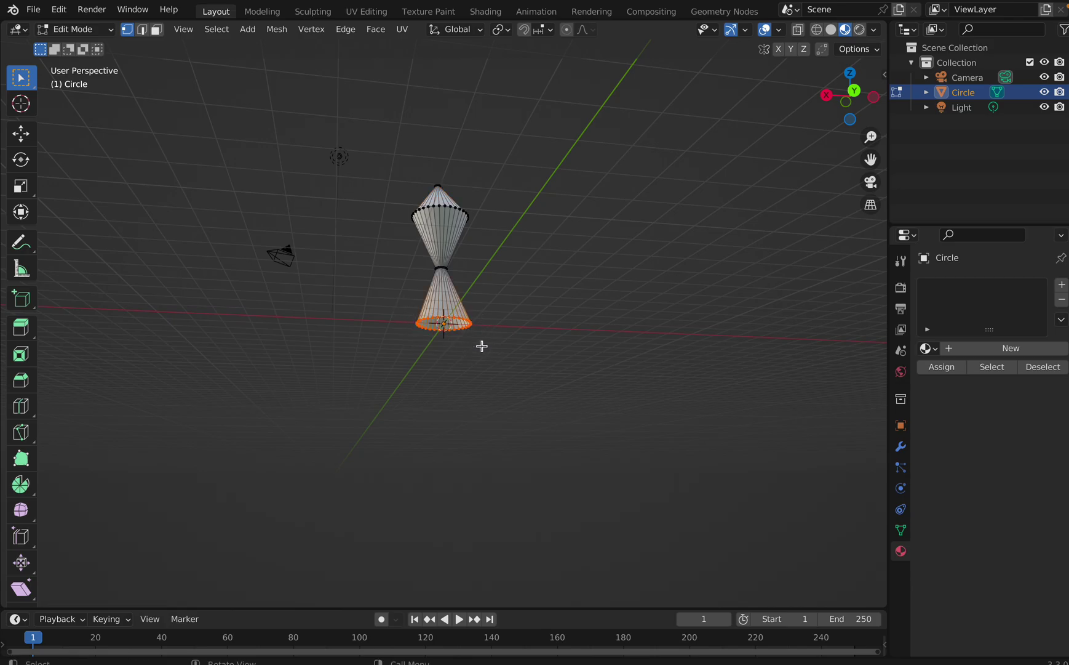
key("g")
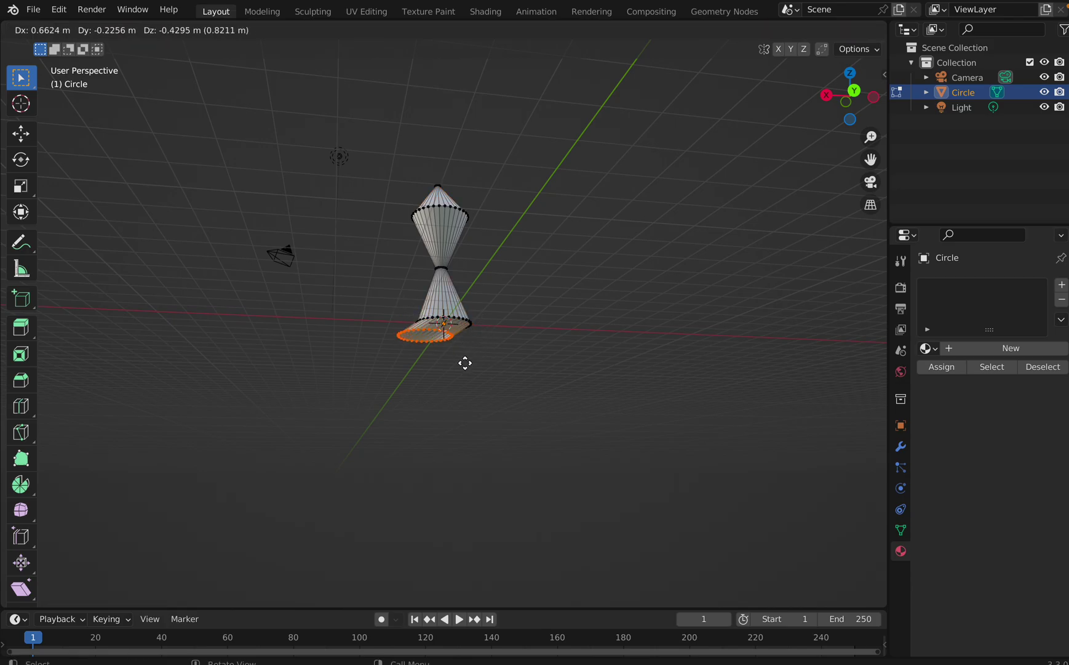
left_click(485, 416)
middle_click_drag(485, 416, 485, 415)
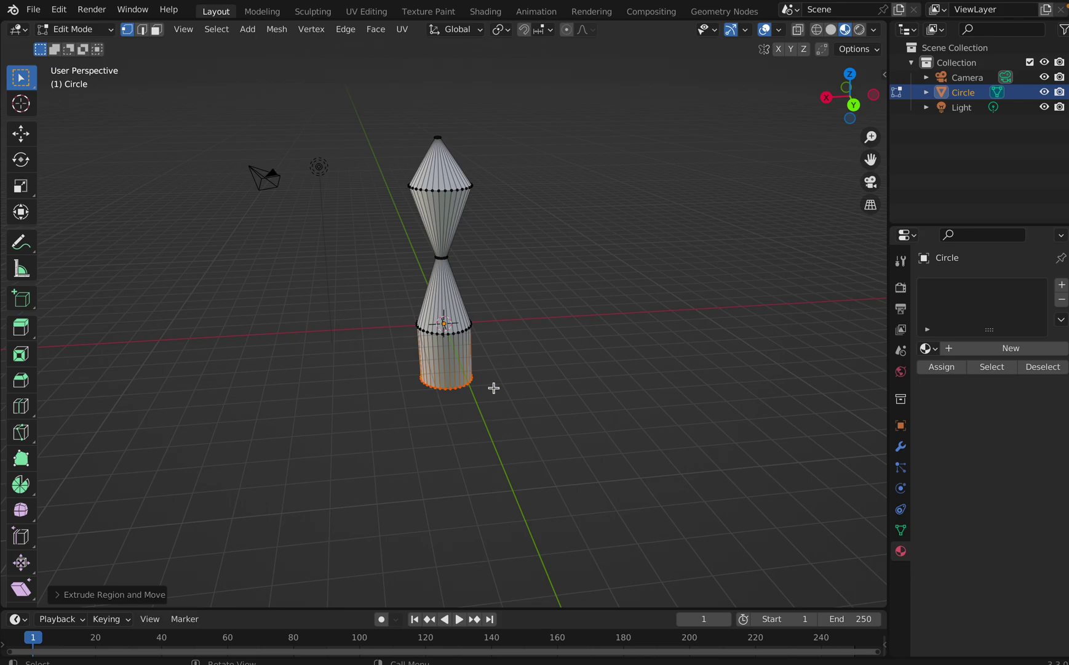
left_click(523, 355)
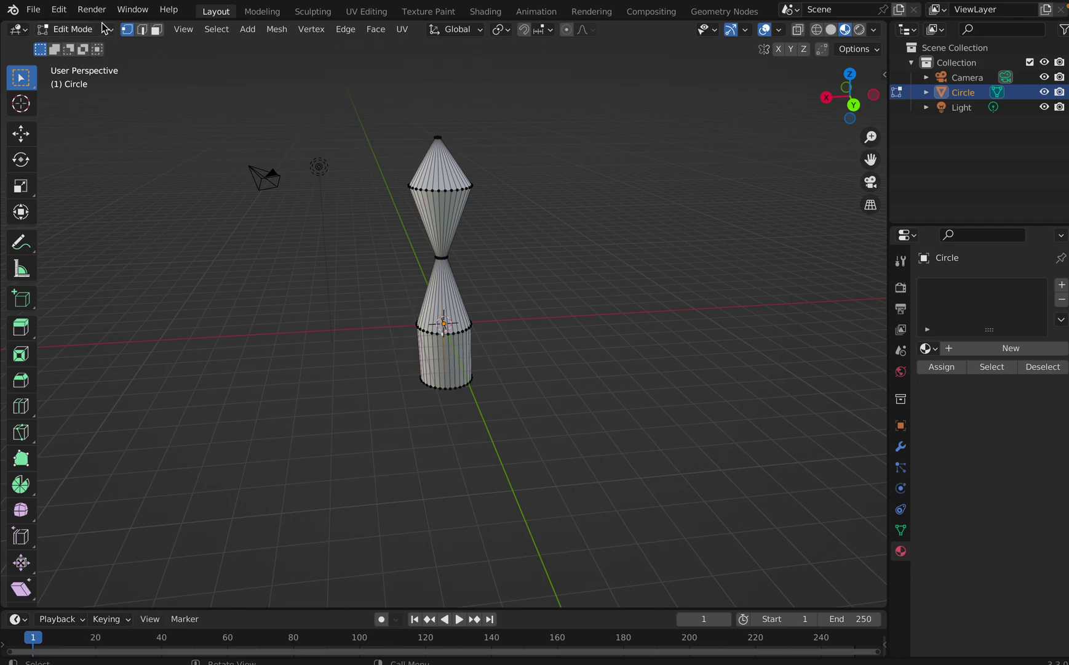
Step: Extrude two flat fin faces from edges on opposite sides of the lower cone
left_click(142, 30)
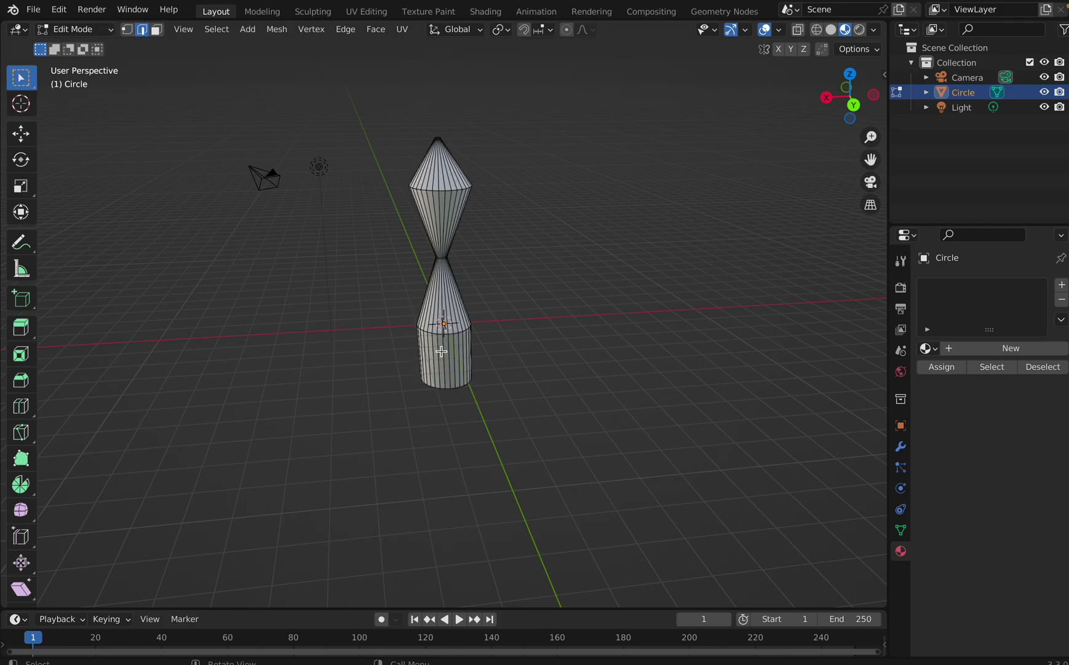
left_click(450, 287)
key("e")
left_click(503, 323)
middle_click_drag(441, 339, 431, 315)
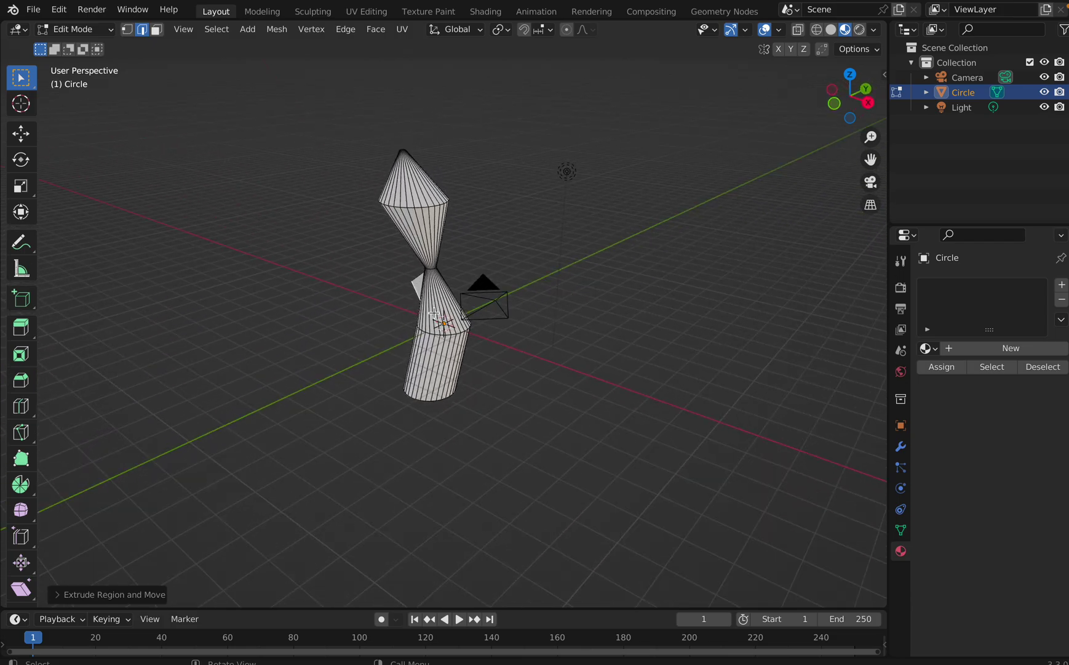
left_click(434, 312)
key("e")
left_click(399, 361)
middle_click_drag(550, 402, 549, 401)
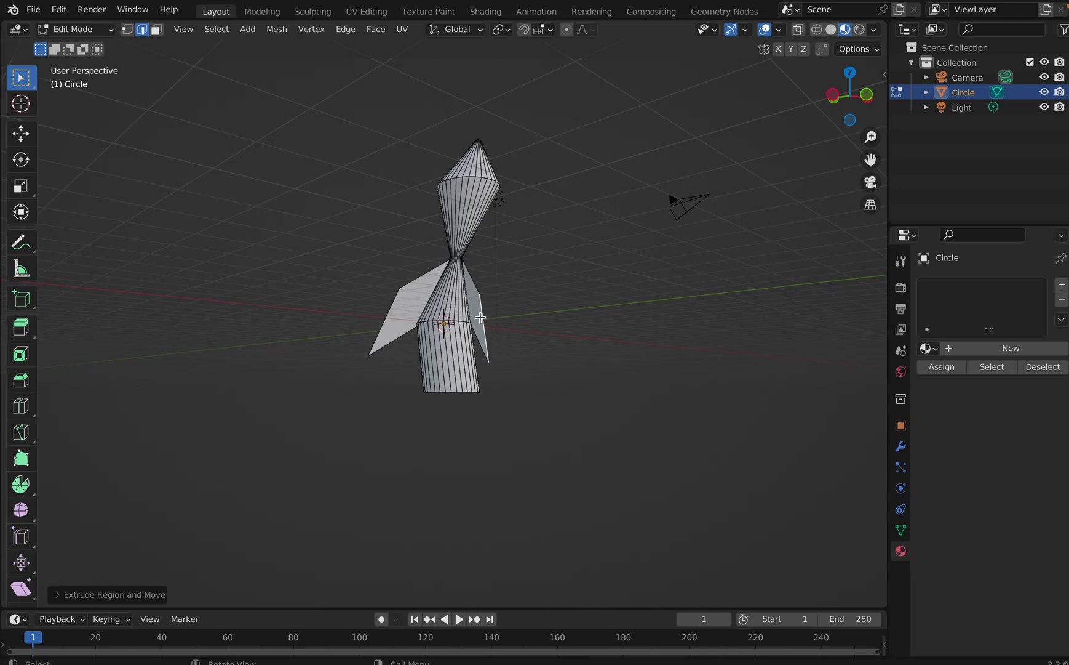
Step: Return to Object Mode and orbit to look down on the rocket
left_click(92, 29)
left_click(90, 45)
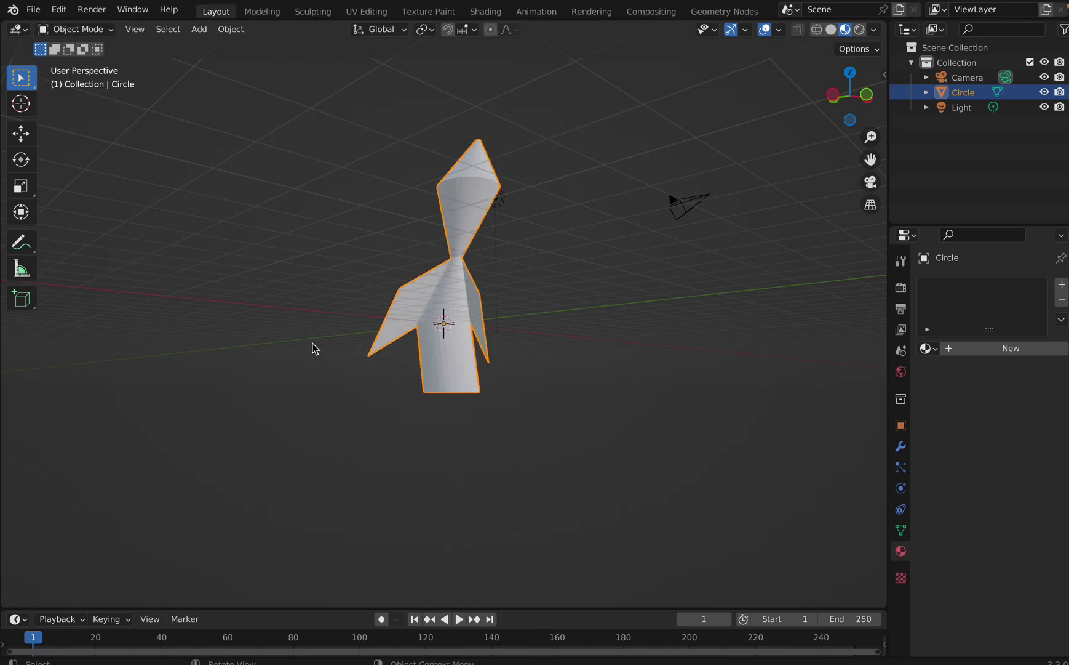
middle_click_drag(310, 346, 402, 320)
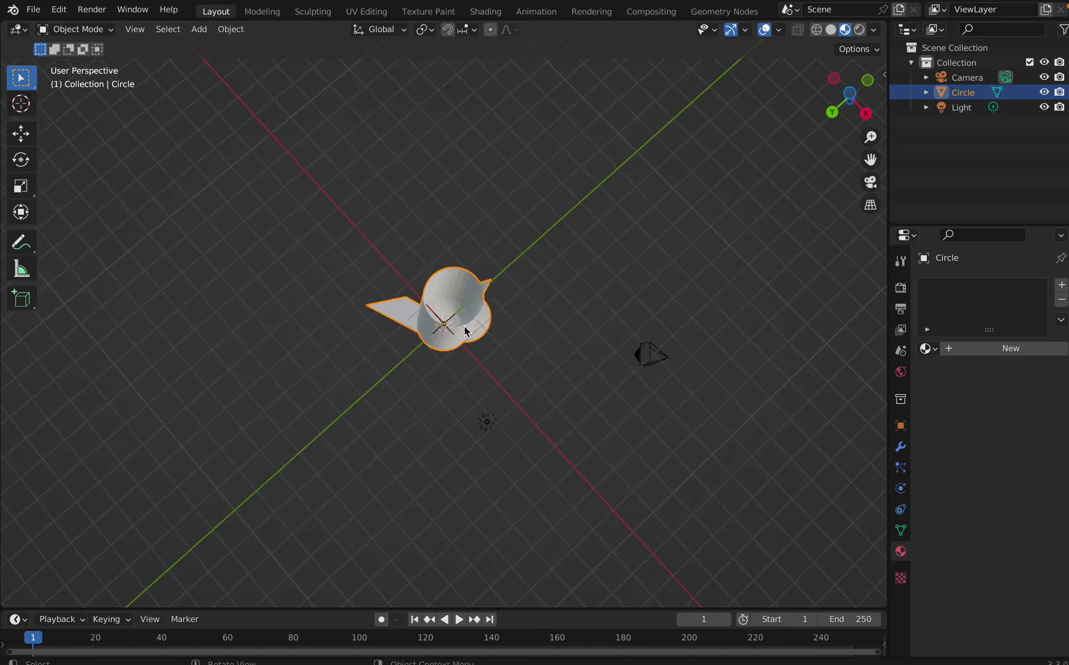
left_click(521, 410)
Step: Back in Edit Mode, box-select the cylinder's top cap faces and merge them into one face
left_click(100, 31)
left_click(92, 61)
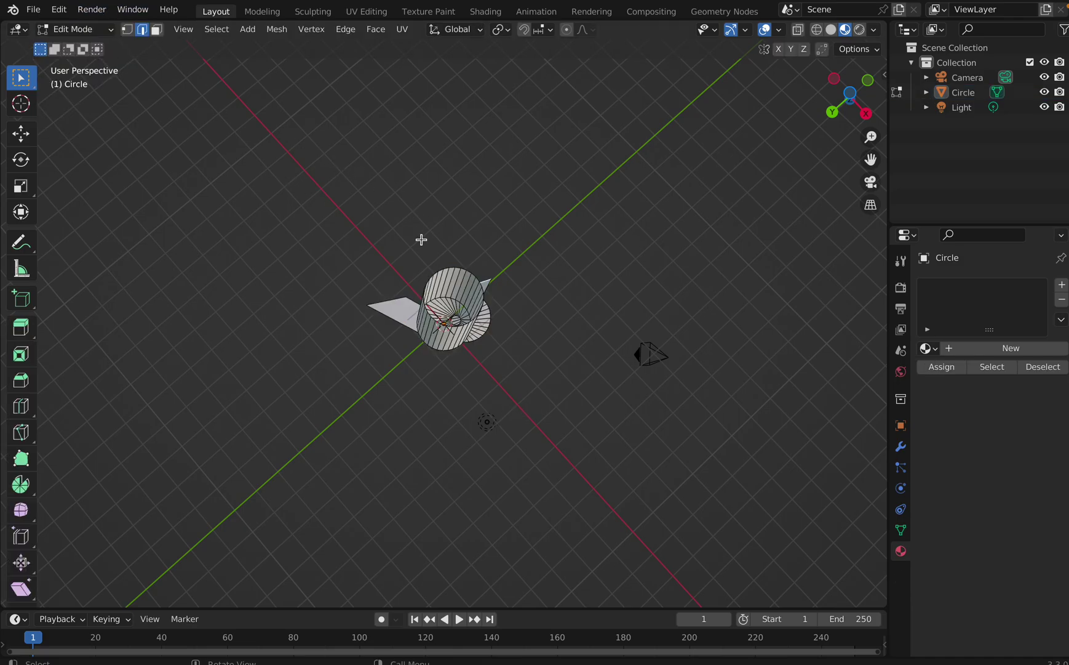
left_click_drag(422, 248, 487, 328)
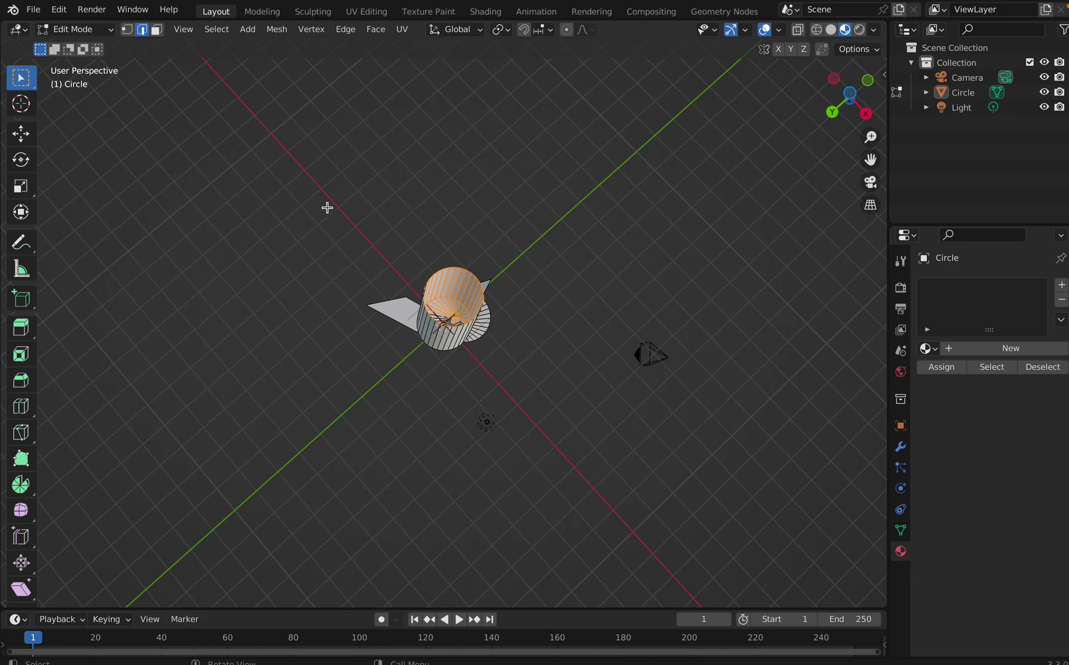
left_click(157, 30)
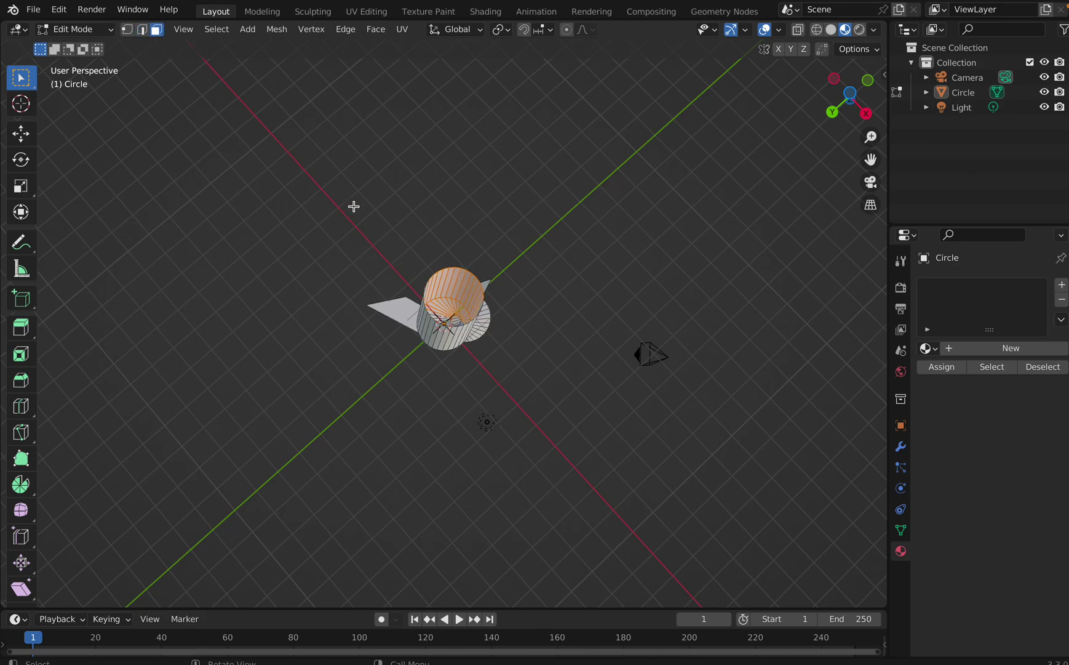
left_click(369, 222)
left_click_drag(403, 257, 480, 321)
key("ctrl+x")
middle_click_drag(448, 303, 447, 303)
Step: Add a new material named wing1 with a pink base colour
left_click(645, 317)
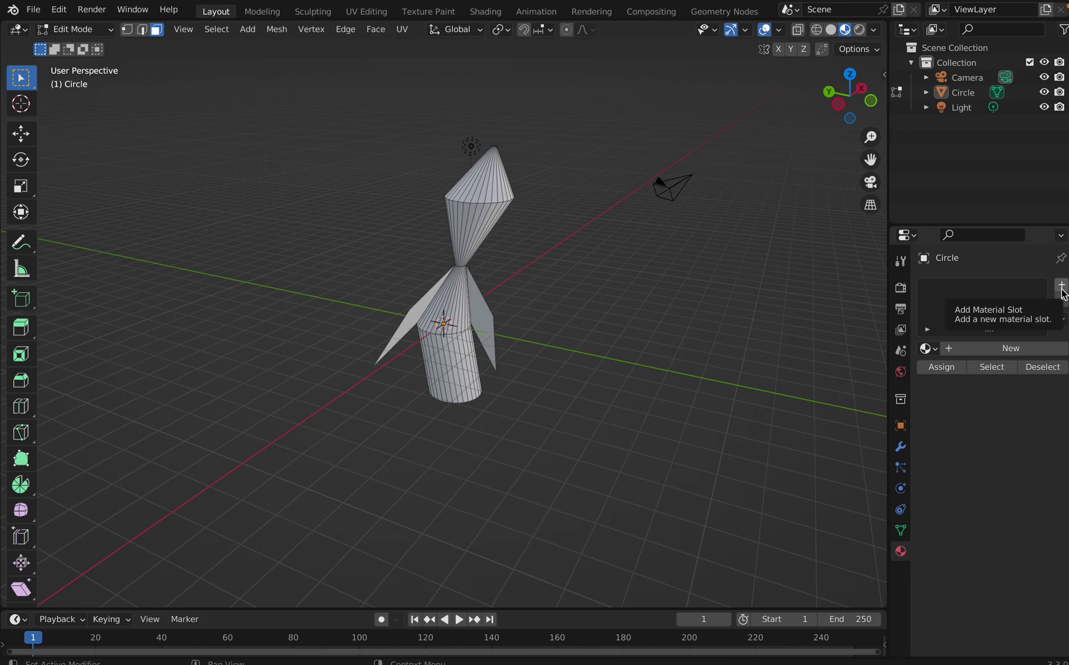
left_click(1062, 287)
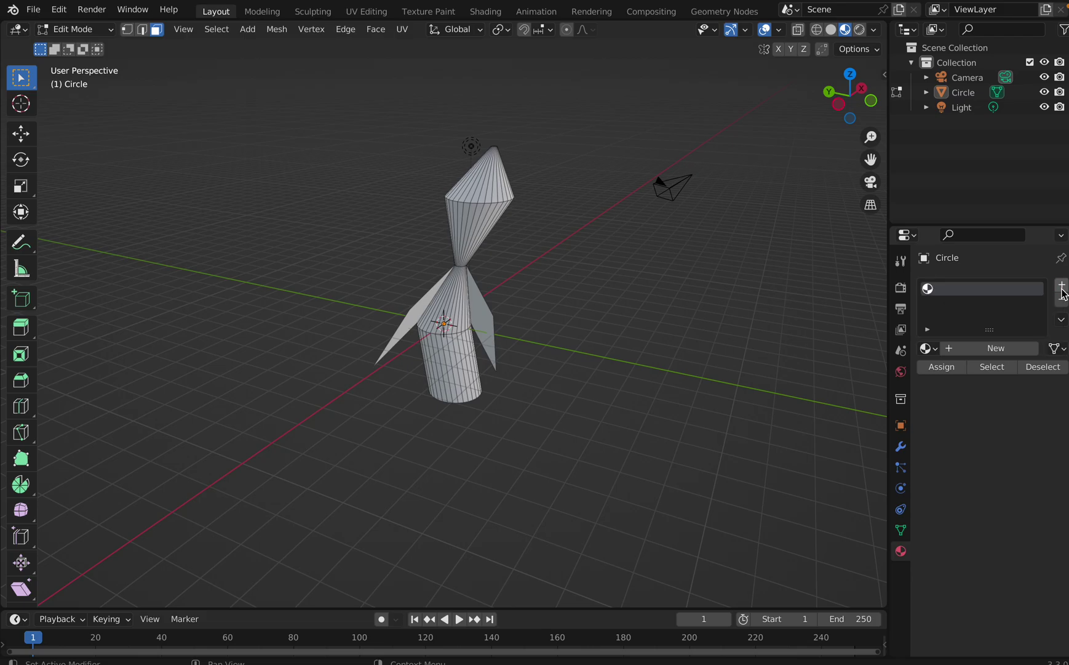
left_click(953, 356)
left_click(957, 348)
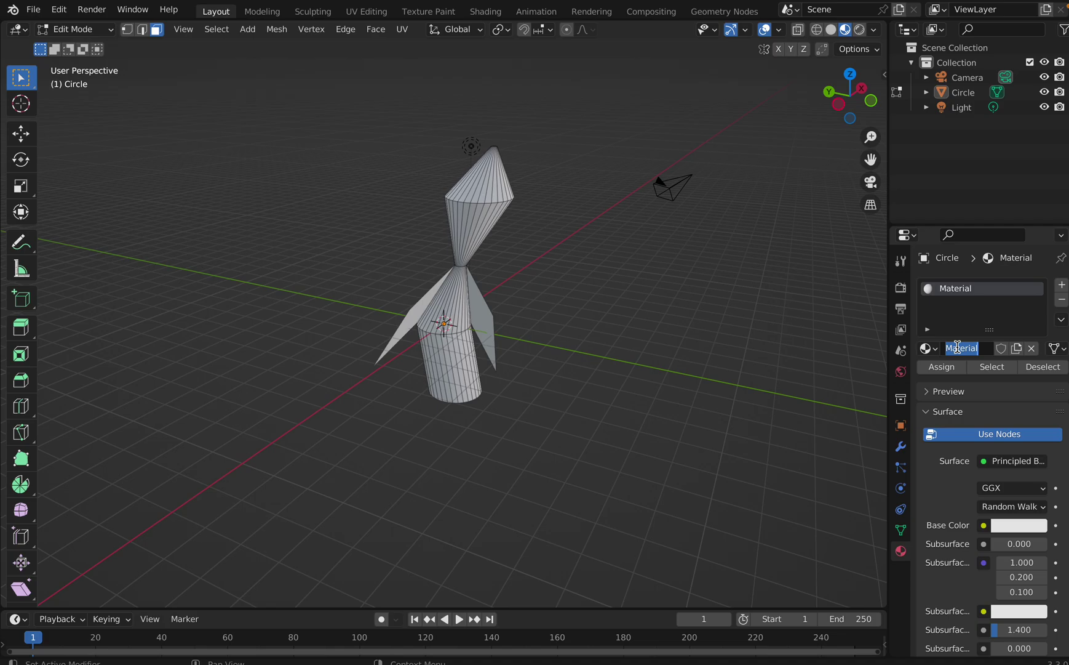
type("C")
key("BackSpace")
type("wing1")
key("Return")
left_click(1024, 531)
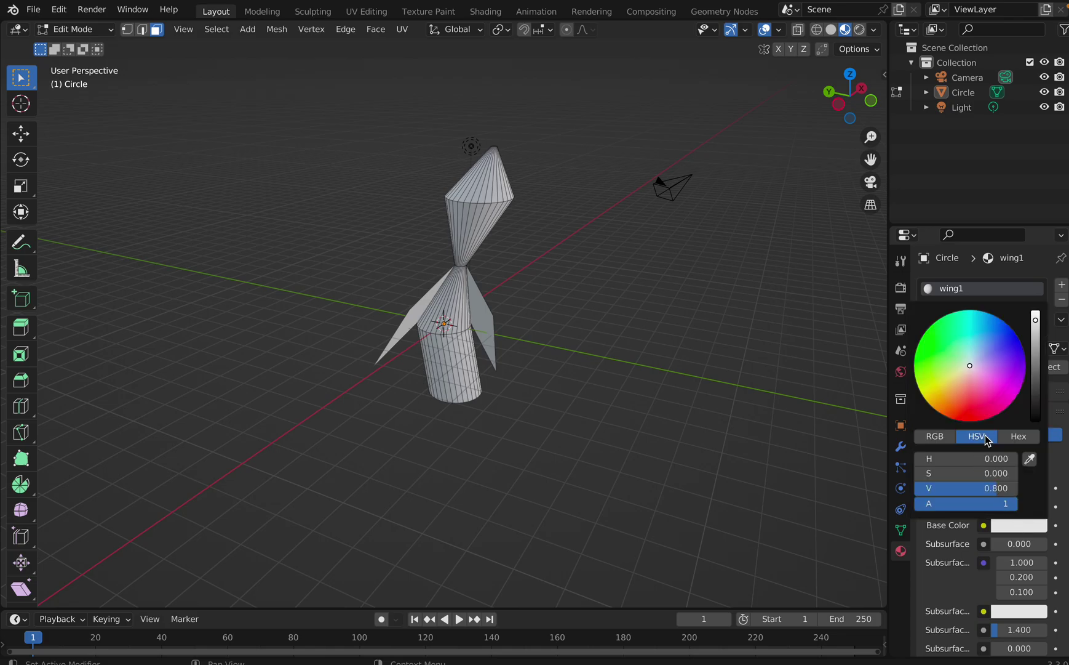
left_click(984, 410)
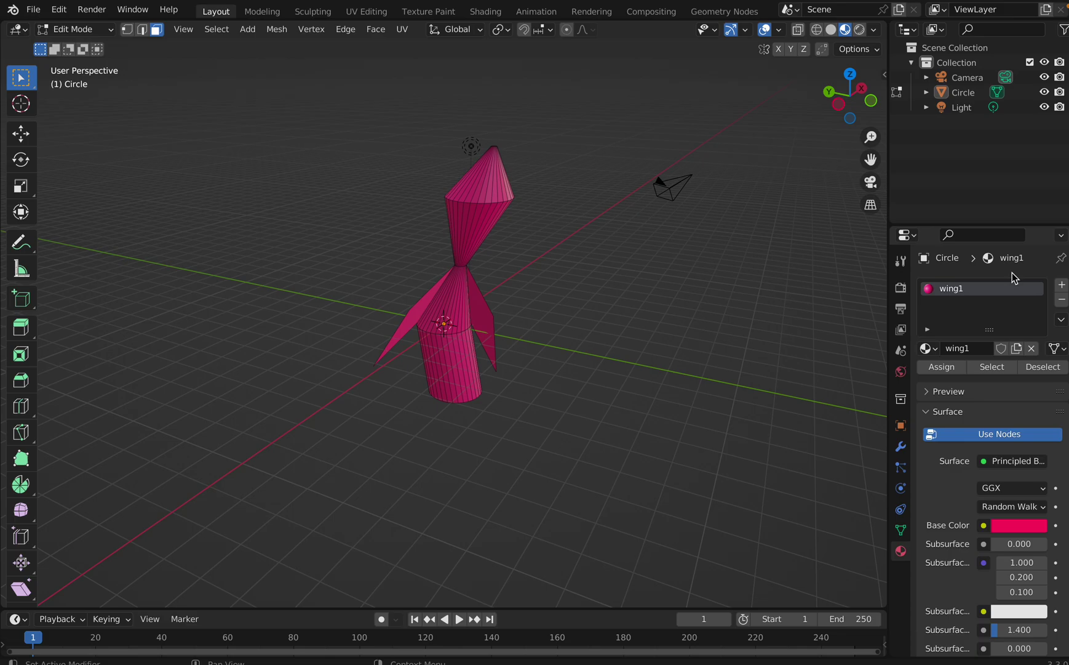
left_click(992, 369)
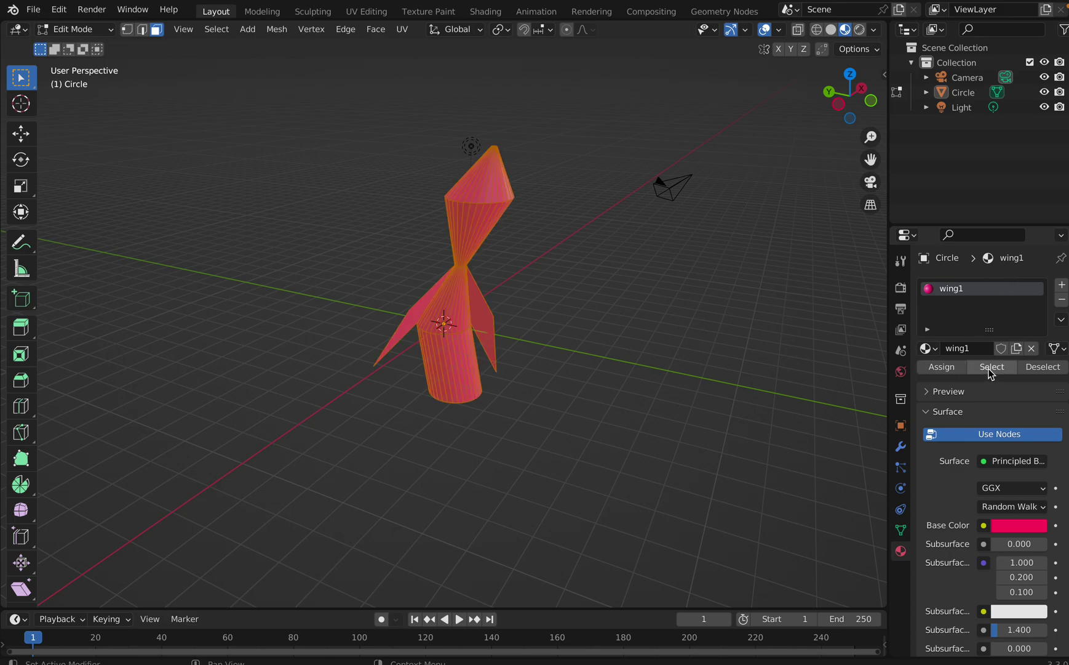
Step: Add a second material named wing2 with a yellow base colour
left_click(1062, 285)
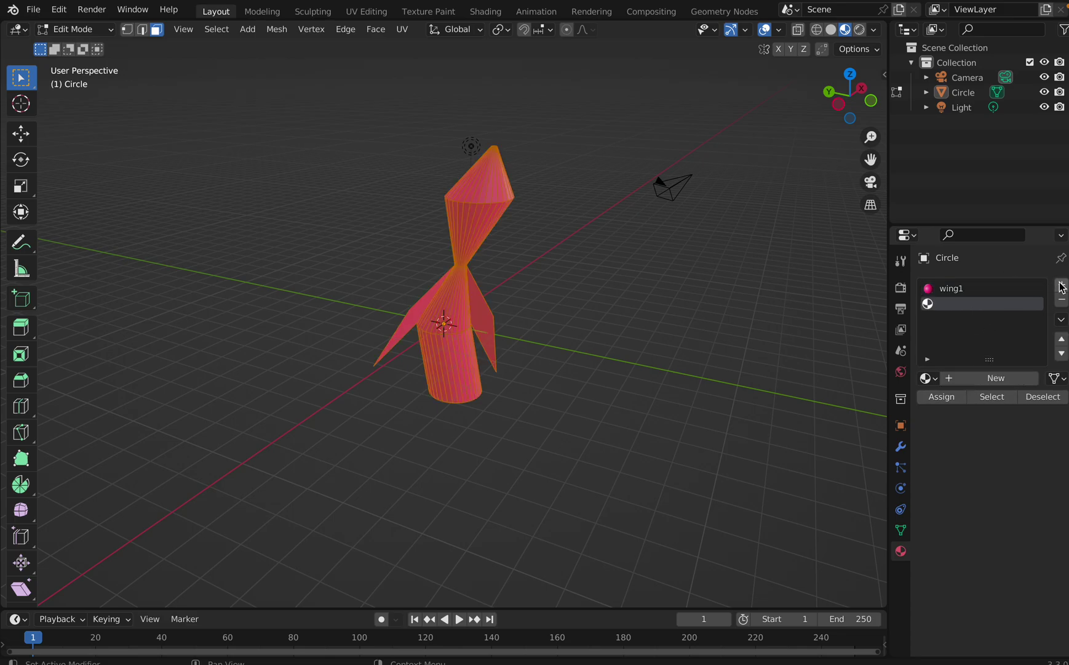
left_click(969, 379)
double_click(969, 379)
type("wing")
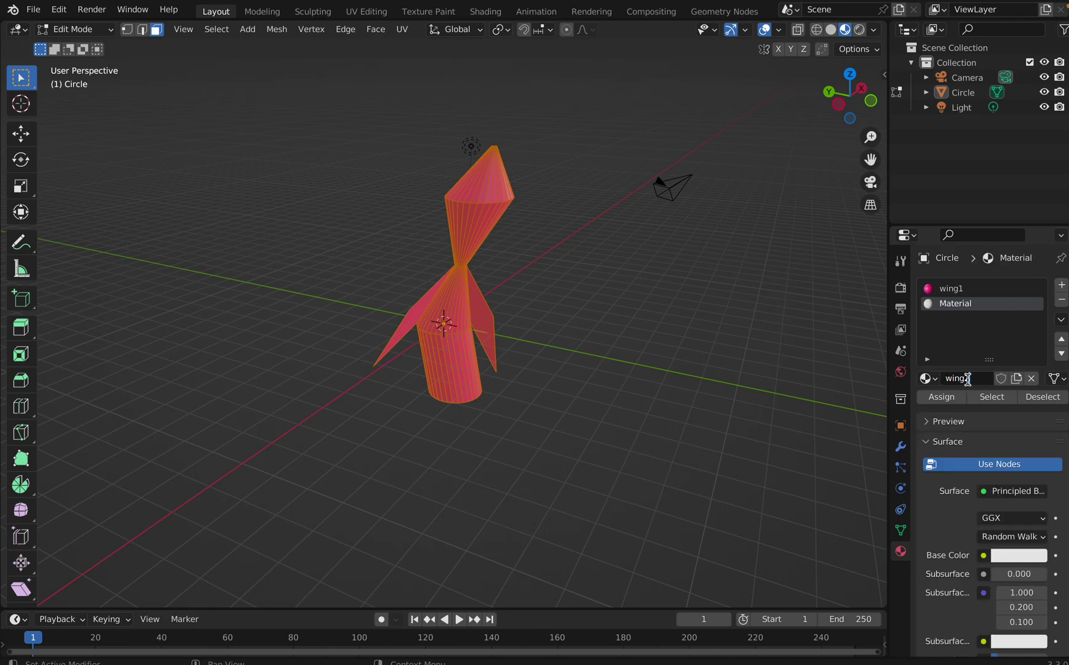
type("2")
key("Return")
left_click(1005, 555)
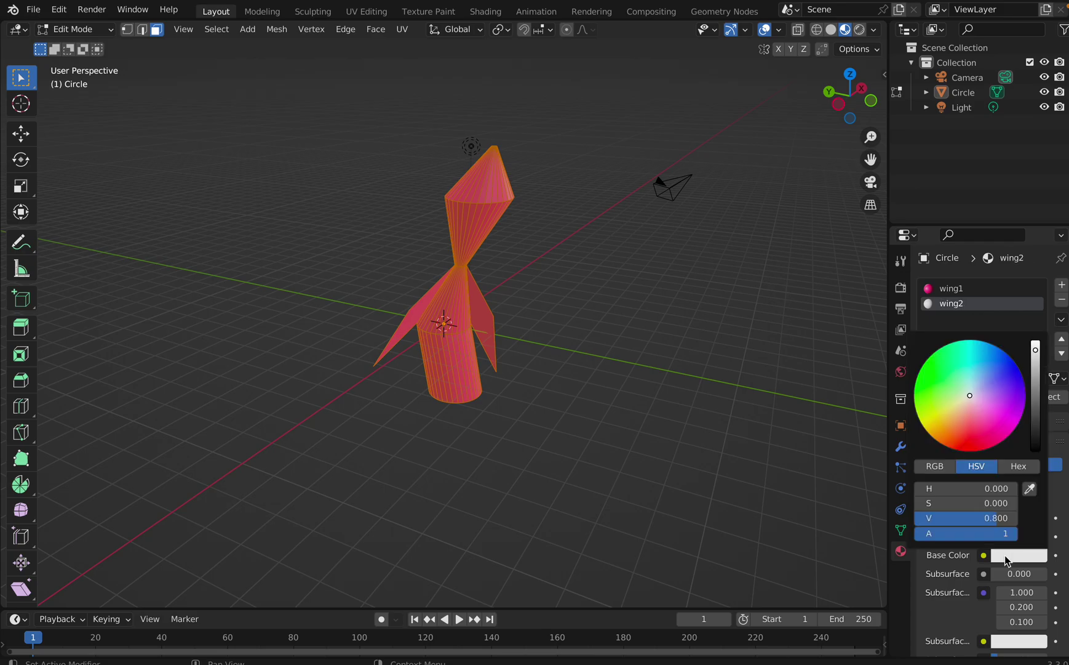
left_click(939, 431)
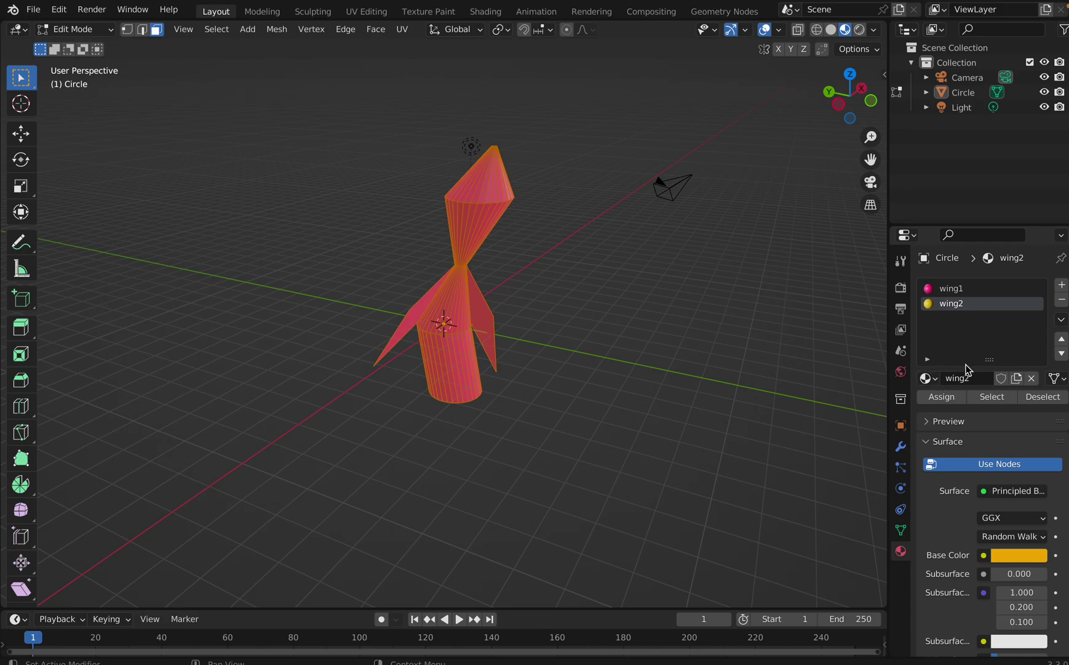
Step: Add a third material named nozzle with a fully saturated blue base colour
left_click(1062, 286)
left_click(978, 381)
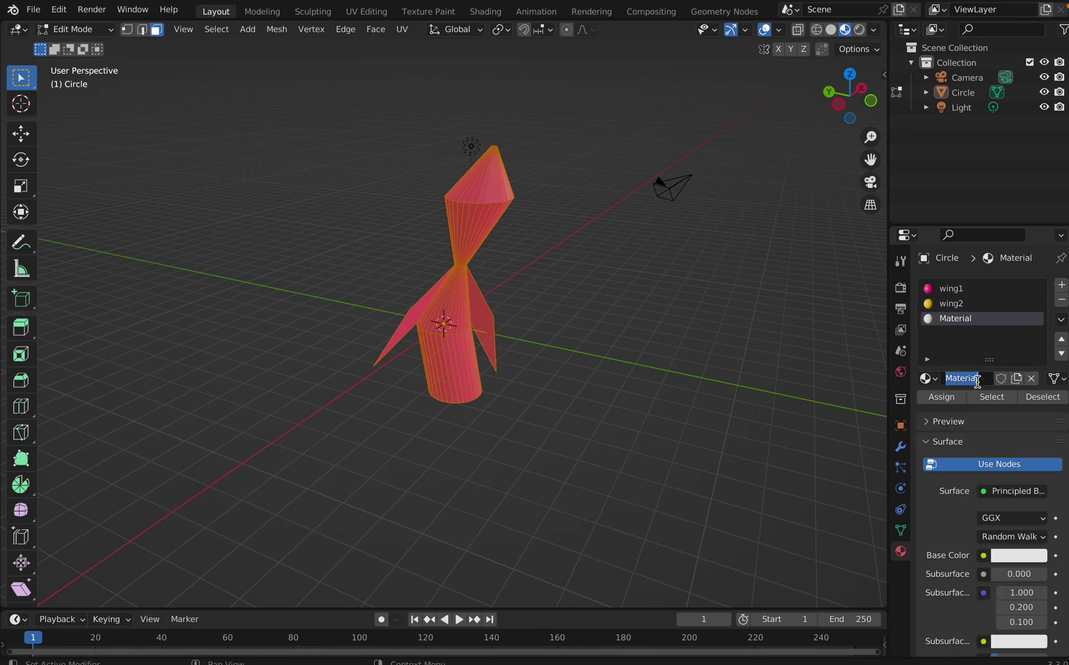
type("ti")
key("BackSpace")
type("op")
key("BackSpace")
key("BackSpace")
key("BackSpace")
type("nozzle")
left_click(1004, 554)
left_click(1004, 555)
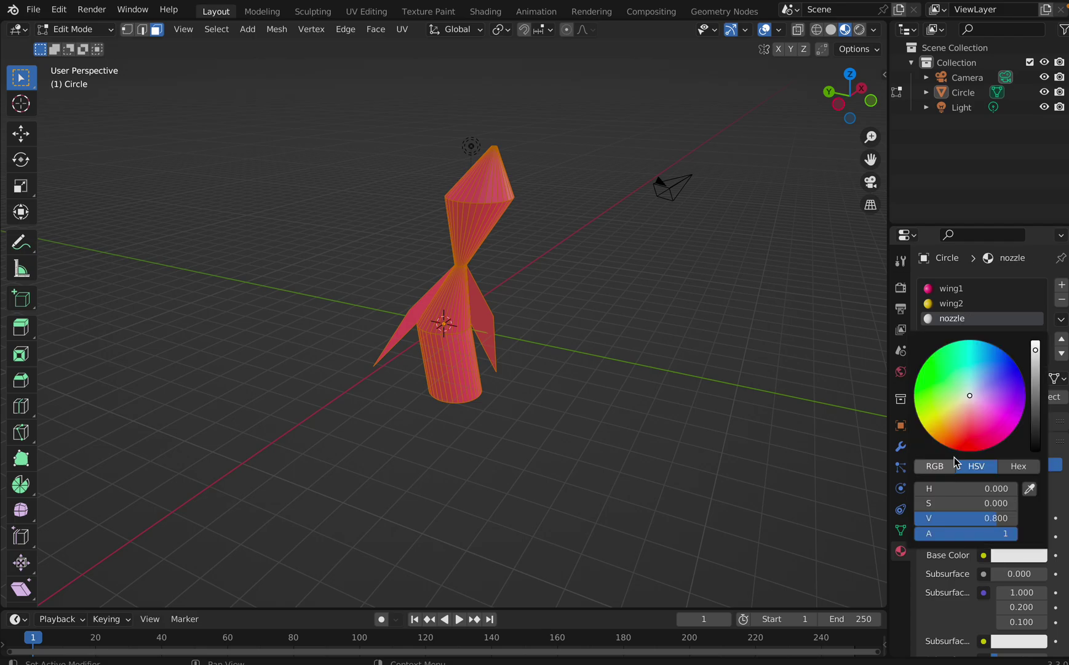
left_click(1002, 374)
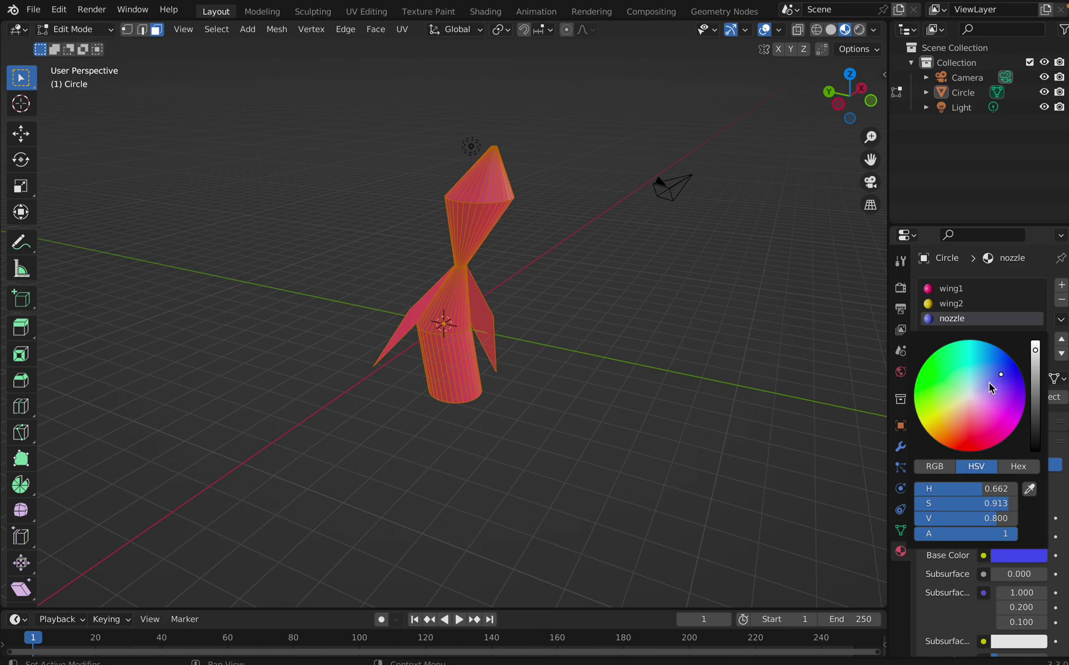
left_click(1012, 358)
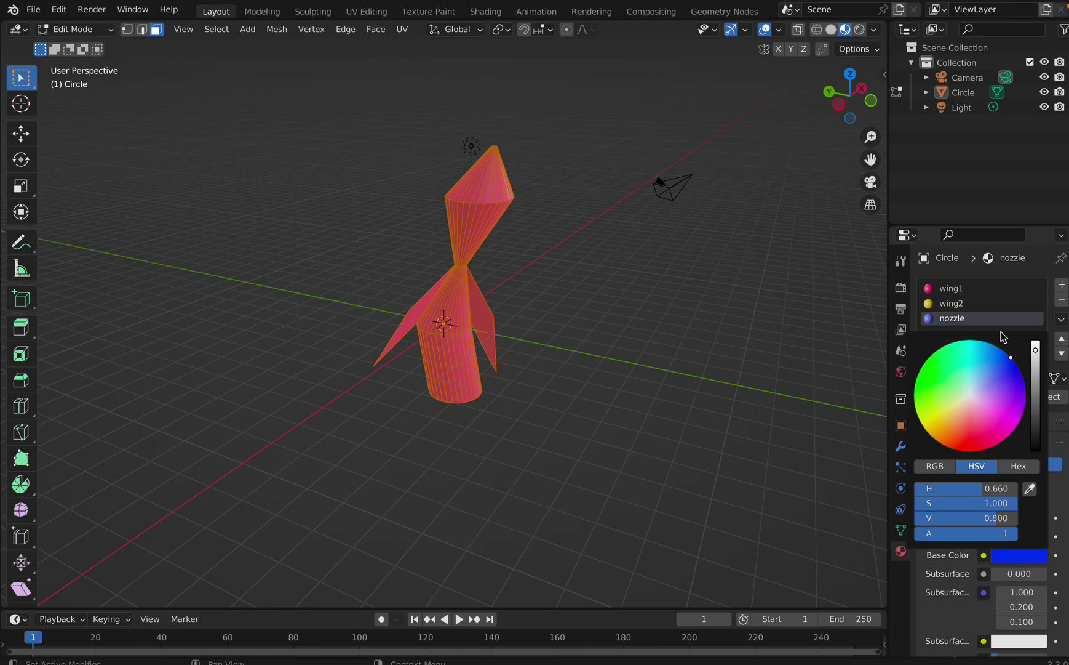
left_click(1013, 302)
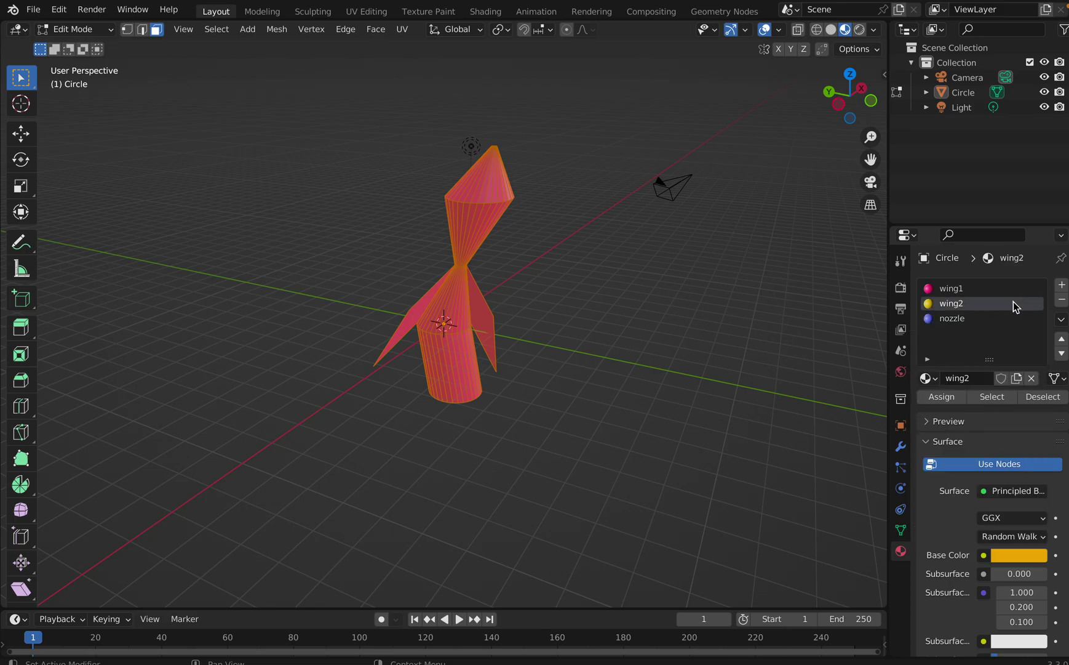
left_click(953, 319)
left_click(809, 345)
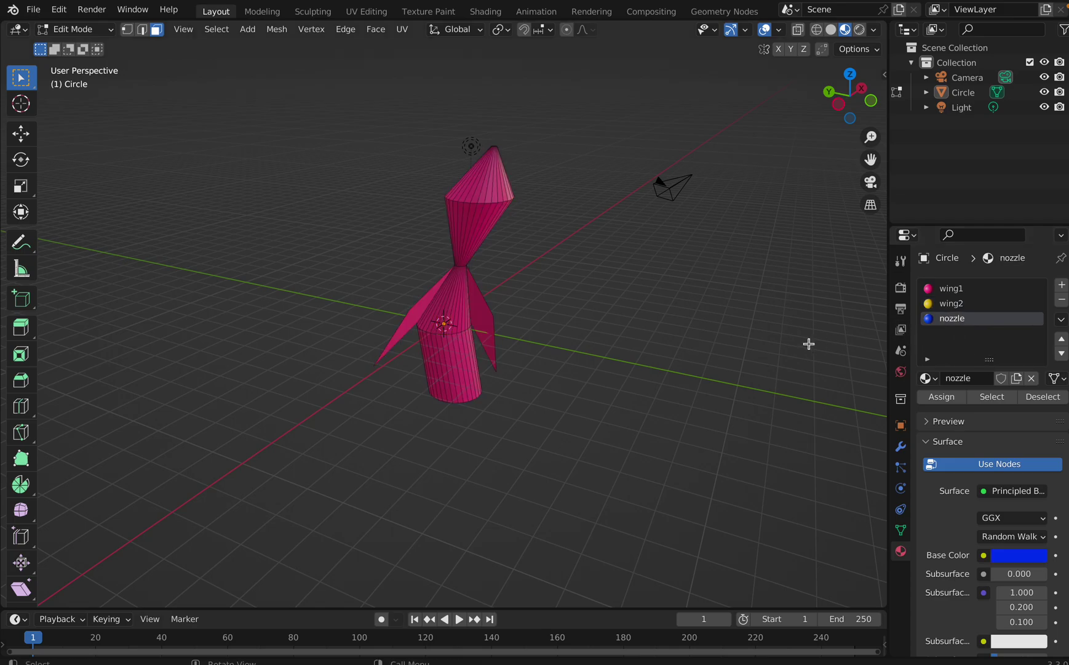
middle_click_drag(717, 316, 420, 212)
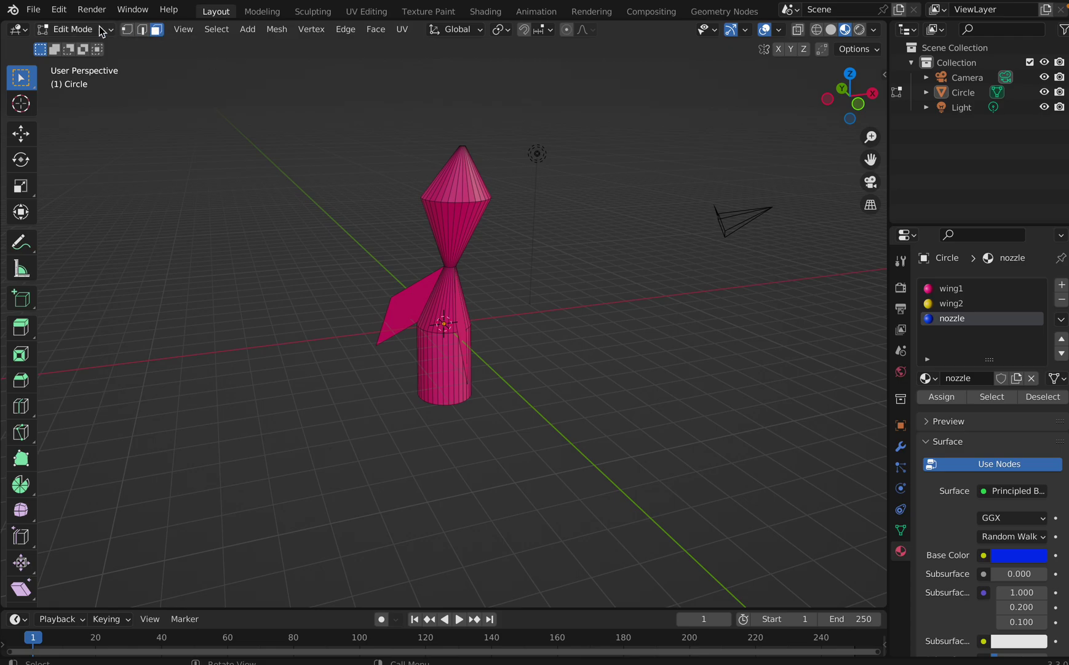
left_click(395, 313)
left_click(953, 304)
left_click(942, 397)
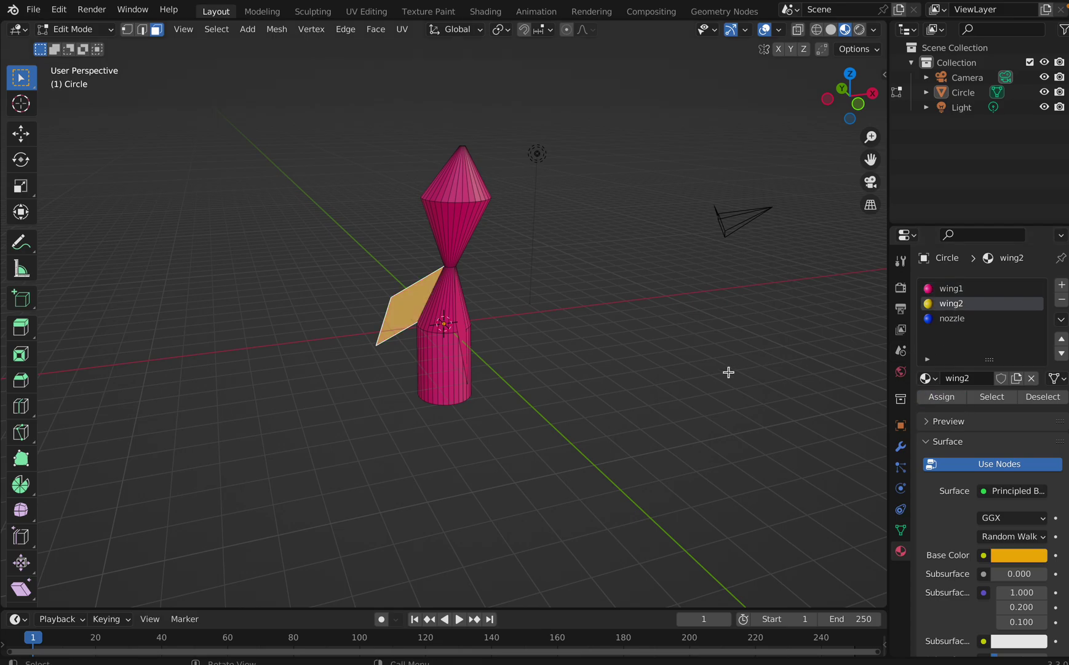
key("KP_6")
key("KP_6")
key("KP_6")
key("KP_6")
left_click(416, 329)
left_click(952, 305)
left_click(951, 399)
middle_click_drag(756, 435, 756, 435)
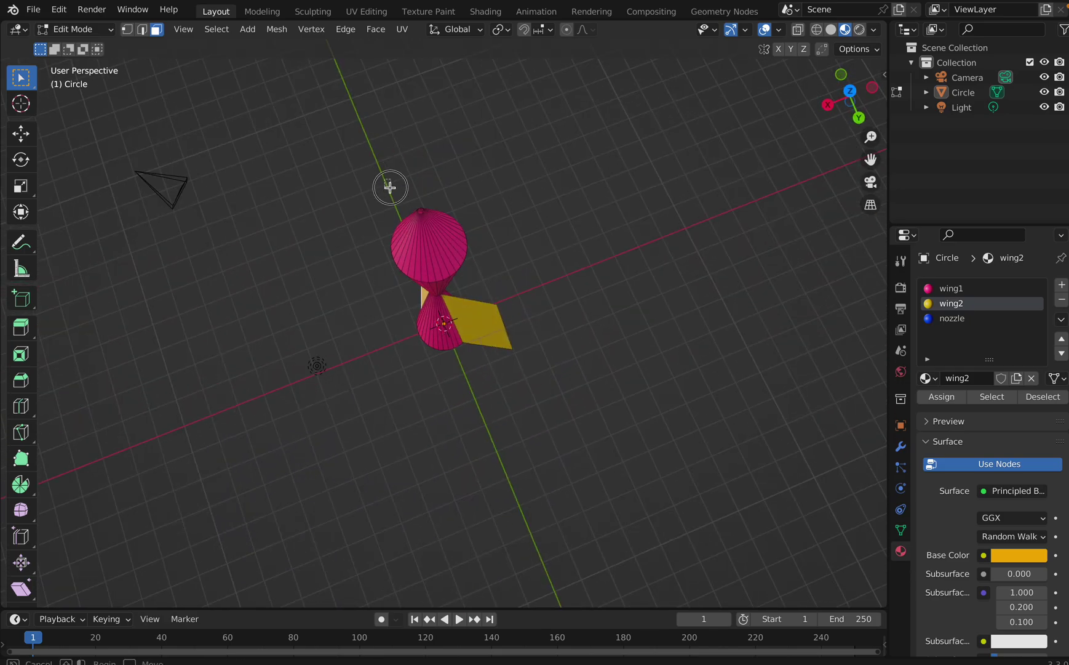
left_click_drag(388, 180, 444, 243)
middle_click_drag(593, 316, 588, 311)
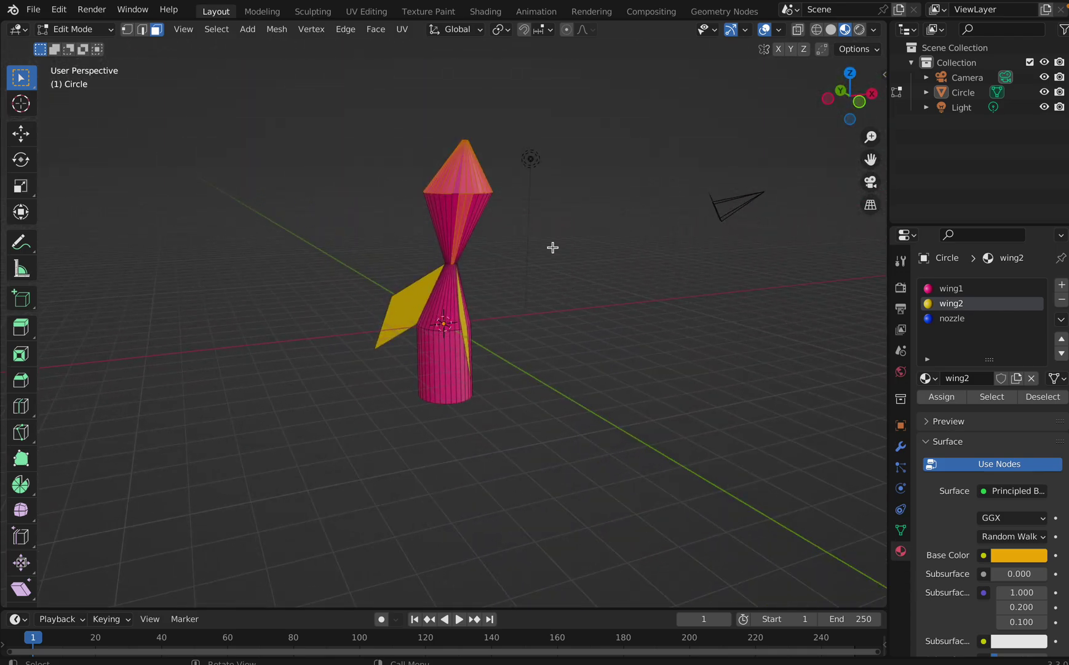
left_click(461, 204)
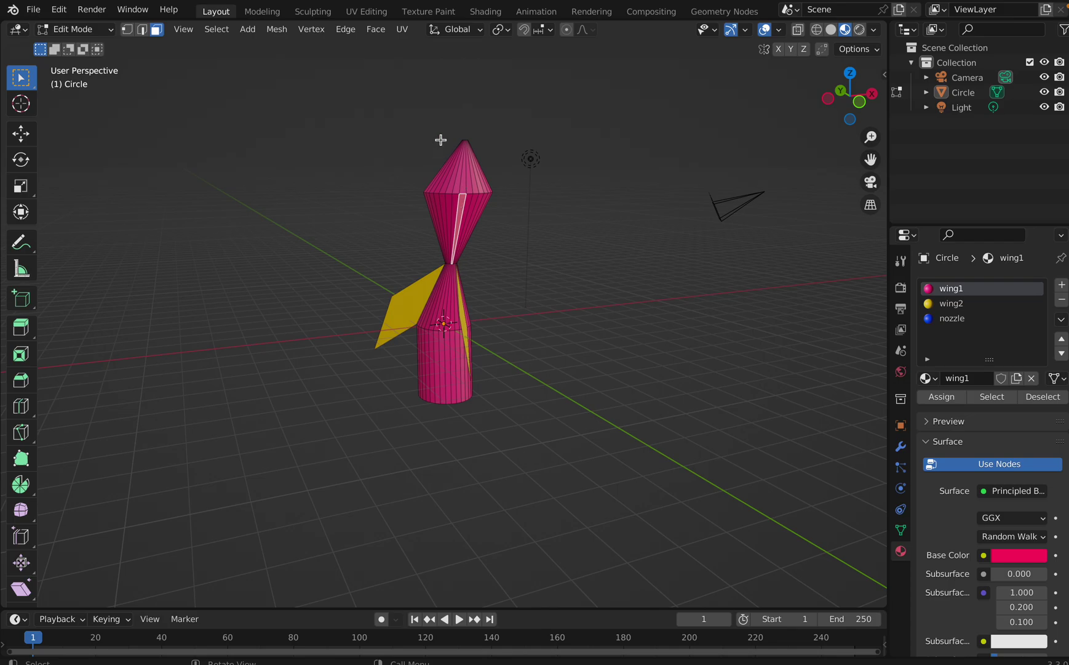
Step: Orbit around the rocket and pick faces near the top cone's tip
left_click(574, 218)
middle_click_drag(435, 129, 432, 131)
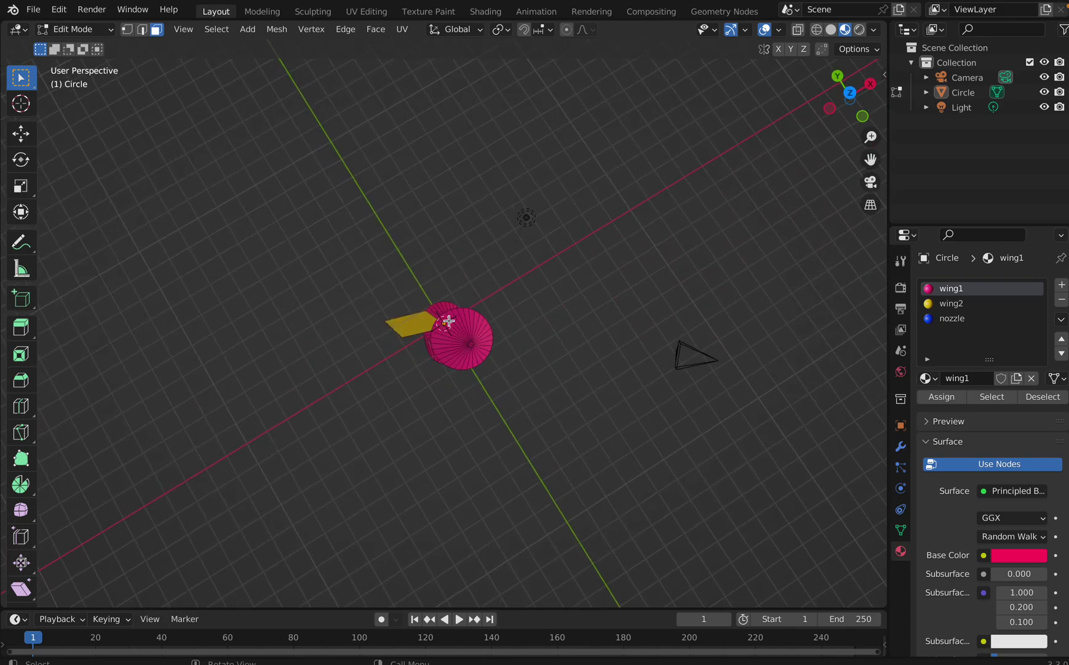
left_click(482, 353)
middle_click_drag(482, 353, 471, 290)
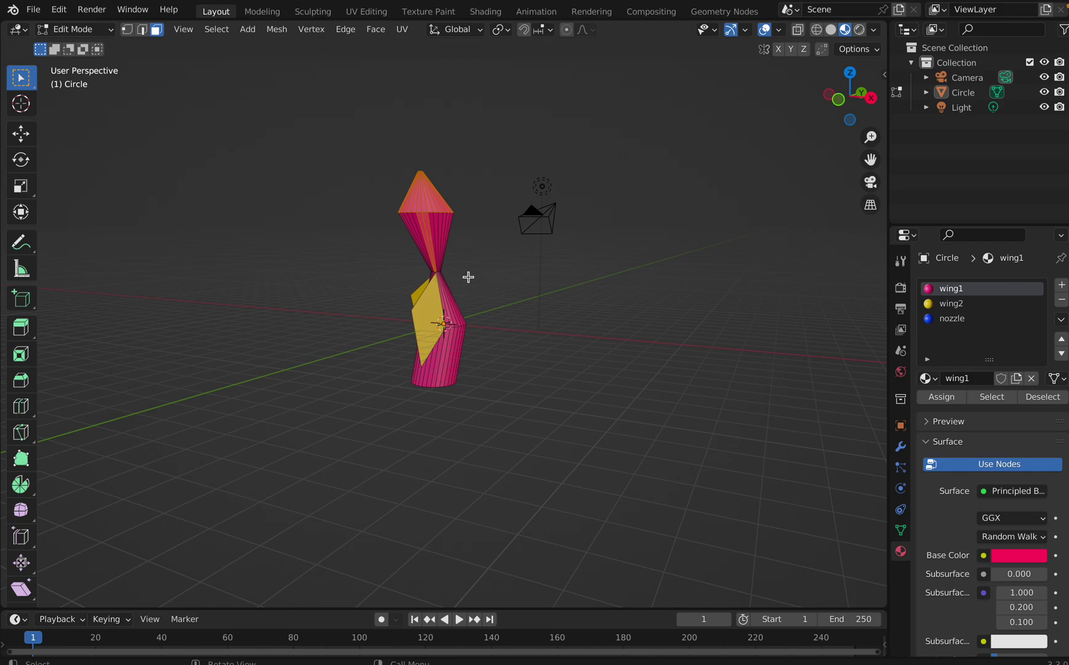
left_click(486, 255)
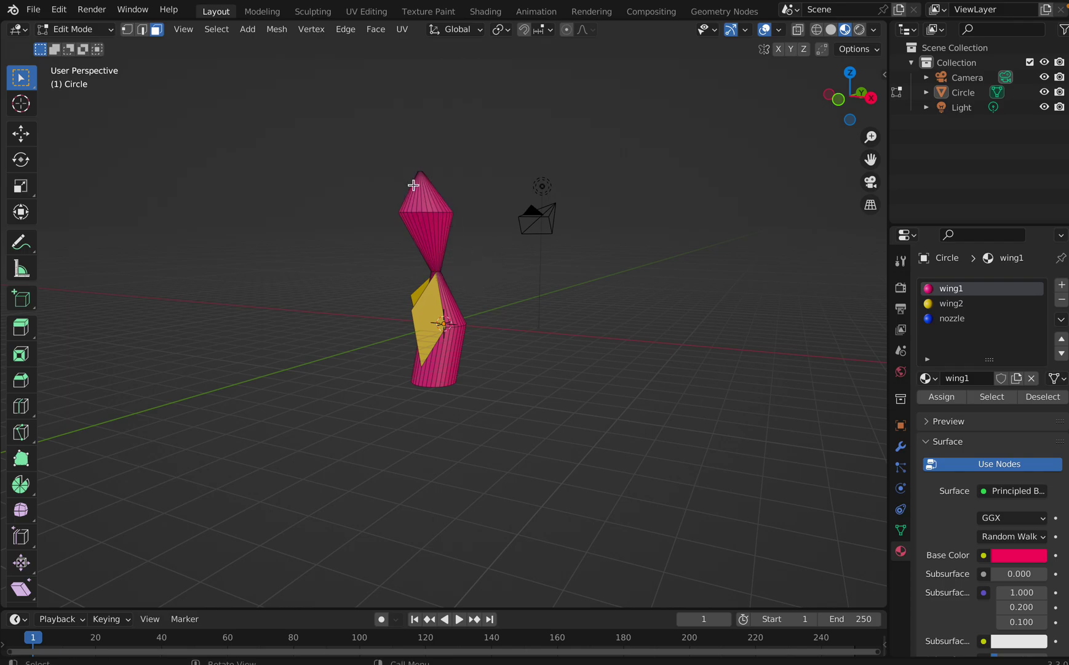
middle_click_drag(412, 185, 387, 154)
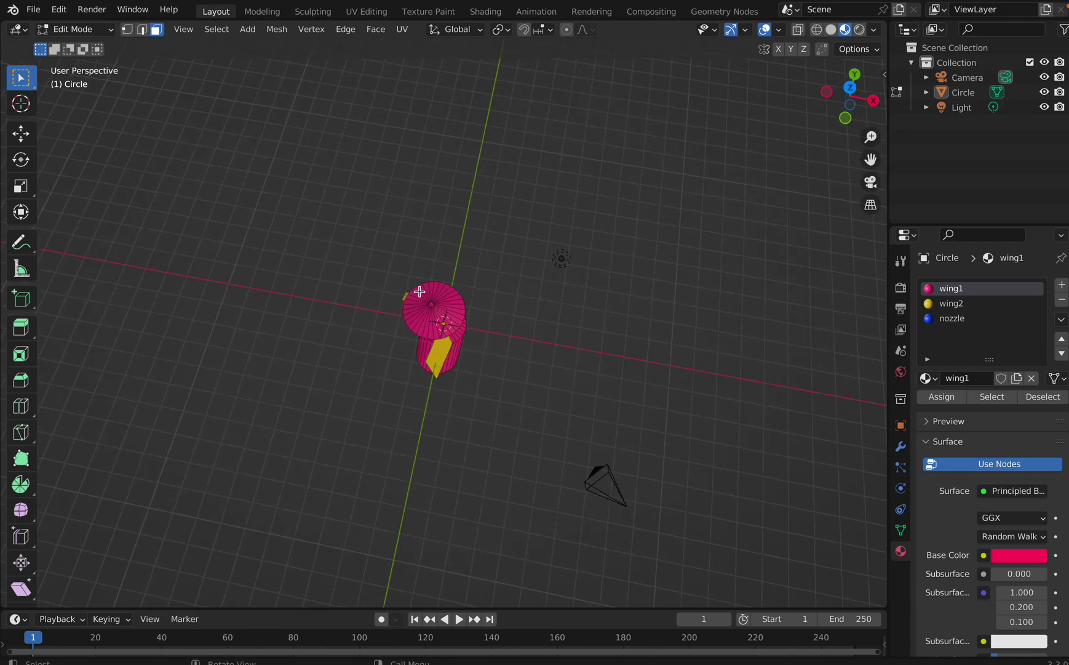
middle_click_drag(434, 310, 444, 298)
left_click(466, 221)
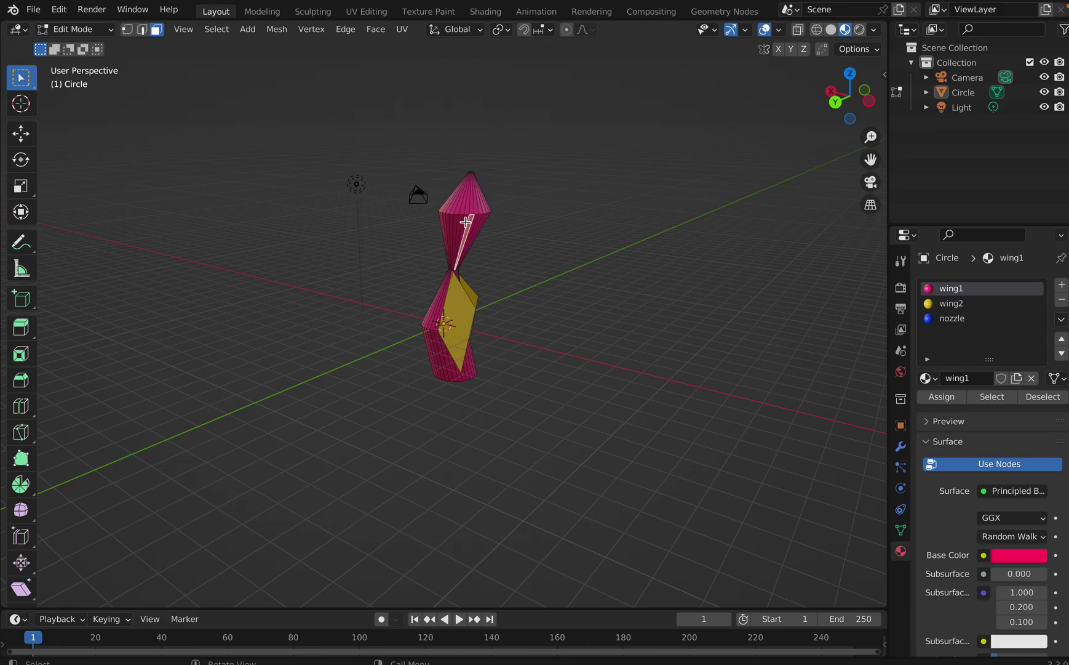
left_click(471, 222)
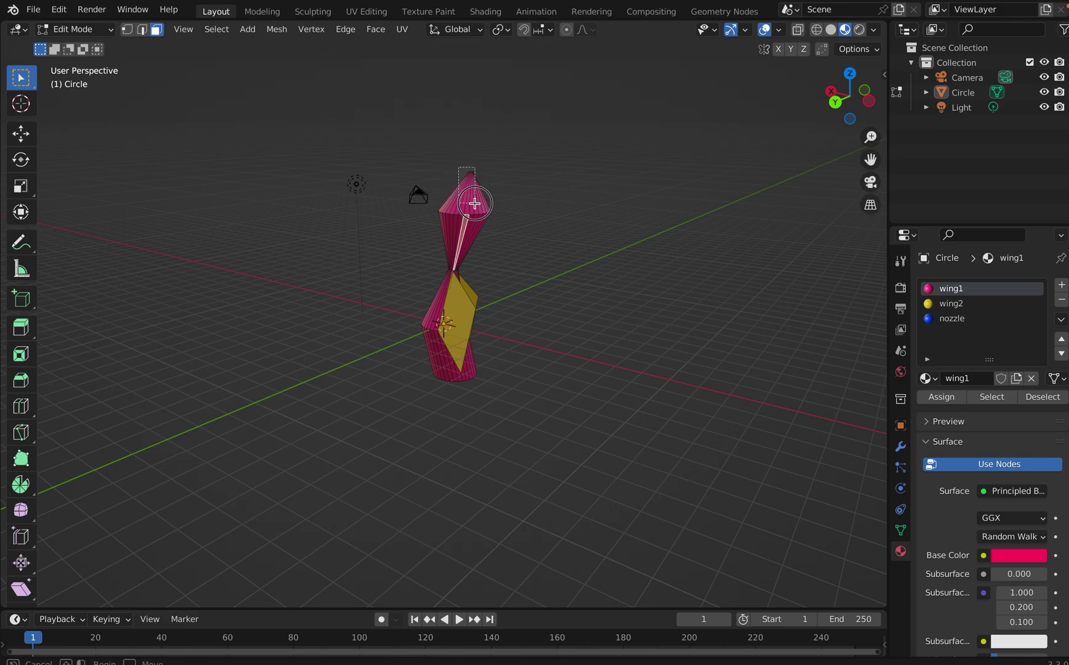
left_click(469, 196, "alt")
mouse_move(468, 195)
middle_mouse_down()
mouse_move(491, 203)
mouse_move(476, 202)
middle_mouse_up()
Step: Brush- and box-select the faces of the nose cone tip
key("c")
left_click_drag(411, 211, 420, 215)
key("Escape")
middle_click_drag(420, 216, 421, 217)
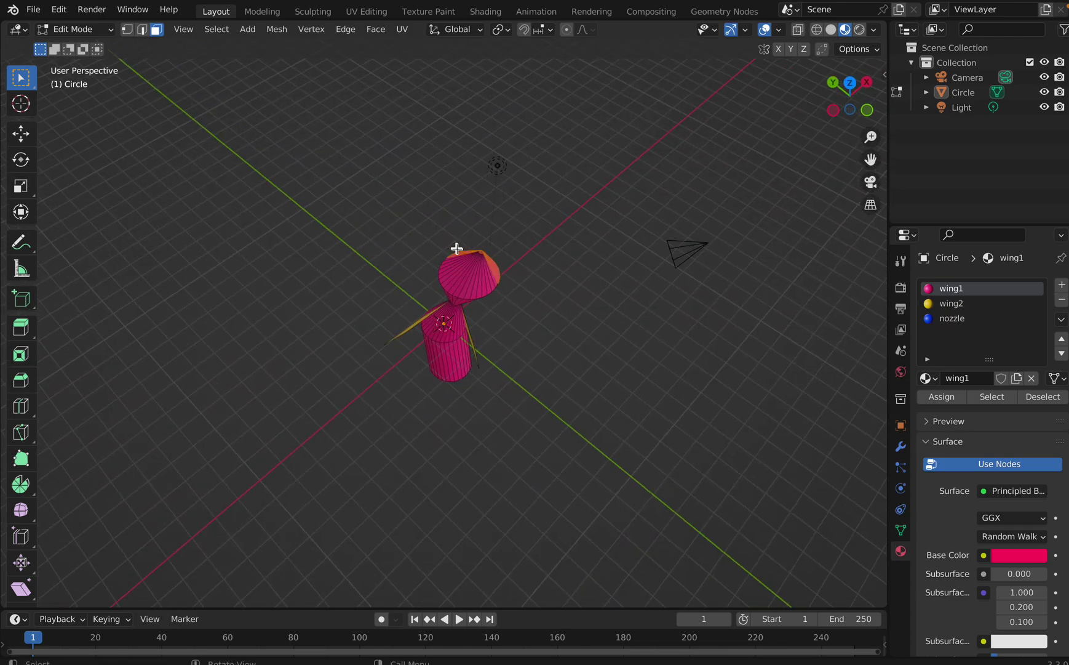
left_click_drag(456, 248, 487, 278)
middle_click_drag(487, 277, 487, 277)
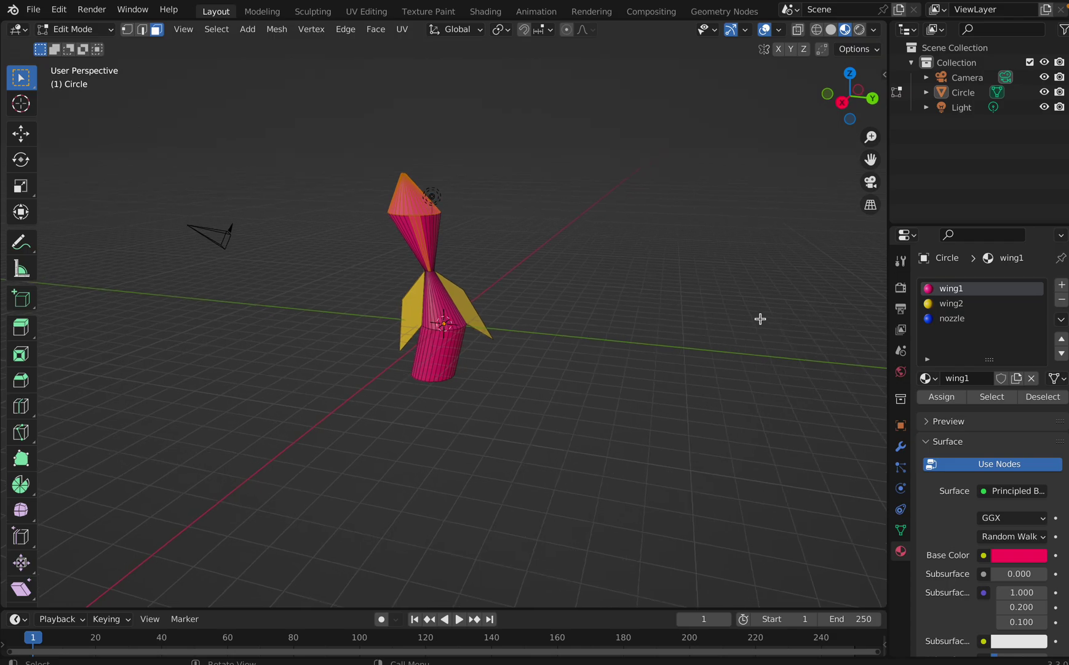
Step: Assign the blue nozzle material to the selected tip faces and inspect the result
left_click(964, 318)
left_click(941, 397)
left_click(707, 303)
middle_click_drag(706, 303, 706, 303)
middle_click_drag(501, 231, 455, 238)
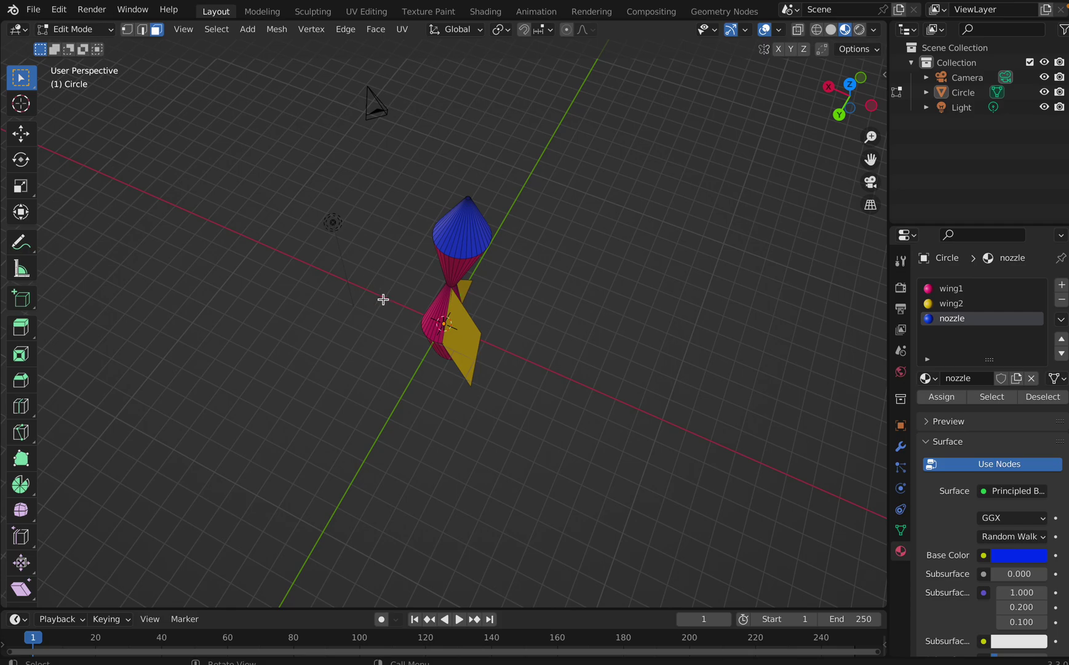
middle_click_drag(382, 298, 413, 424)
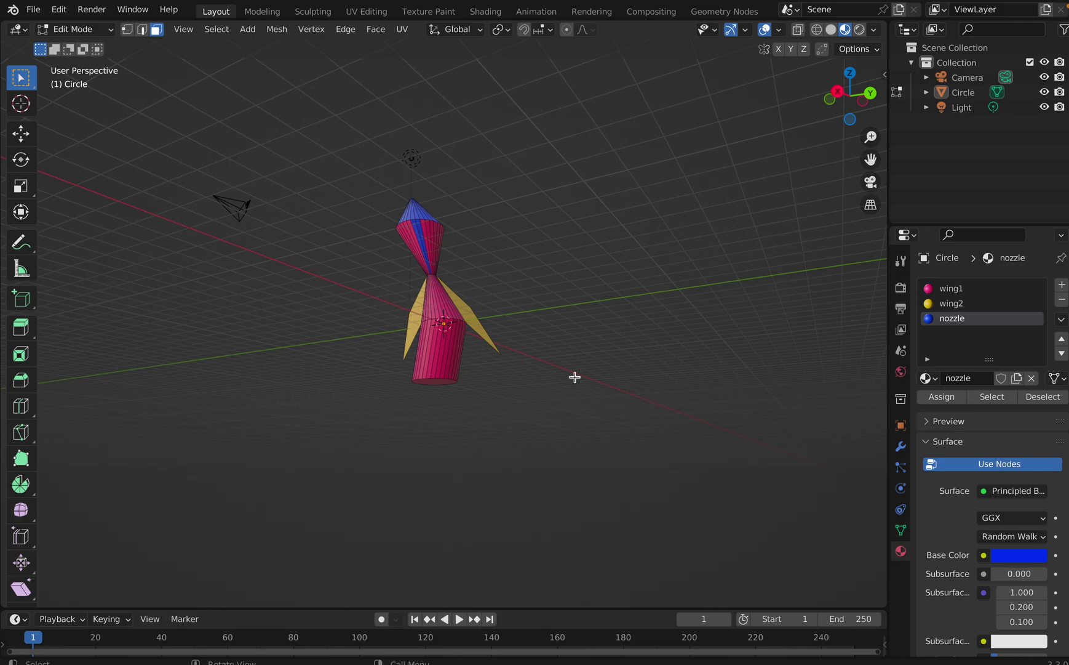
Step: Add a fourth material named 'bottom' with a bright green base colour
left_click(1062, 287)
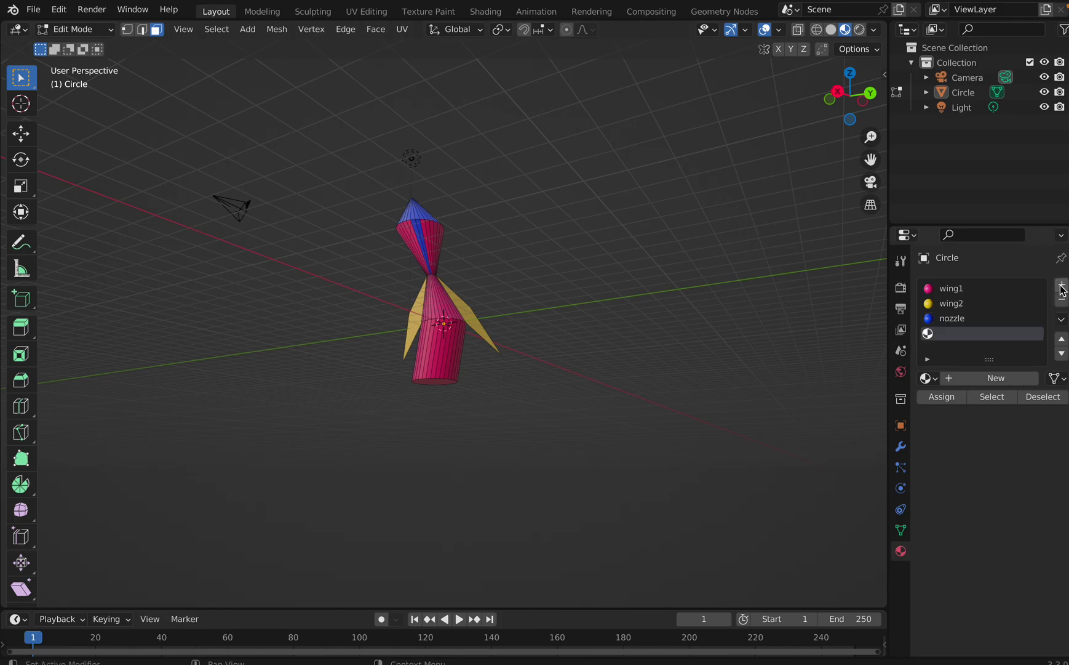
left_click(963, 380)
left_click(973, 378)
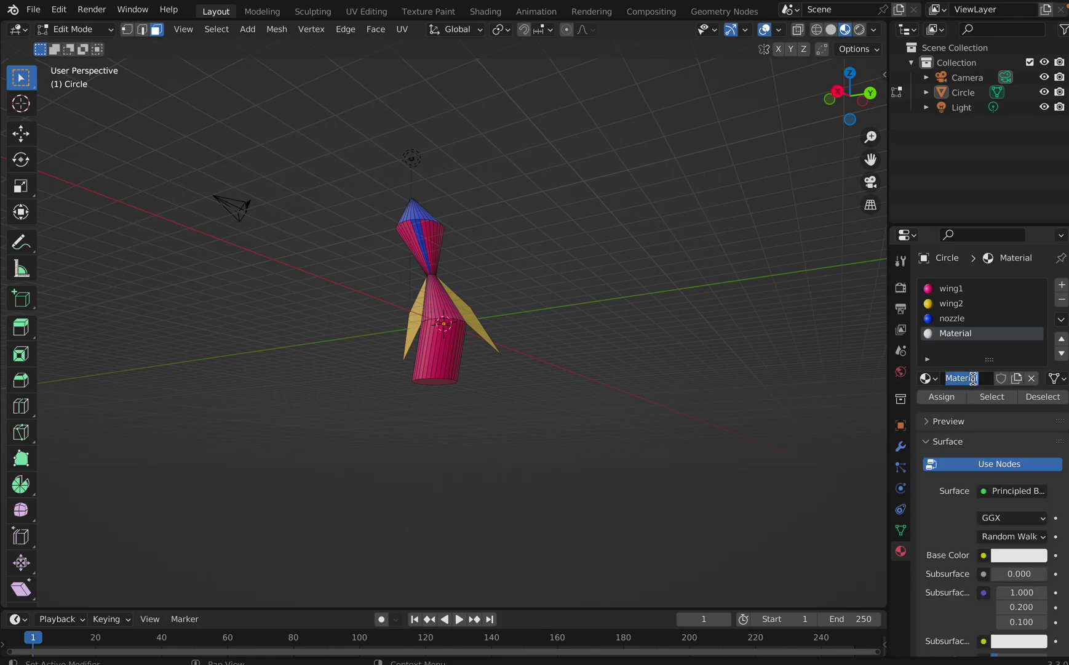
type("bottom")
left_click(1008, 553)
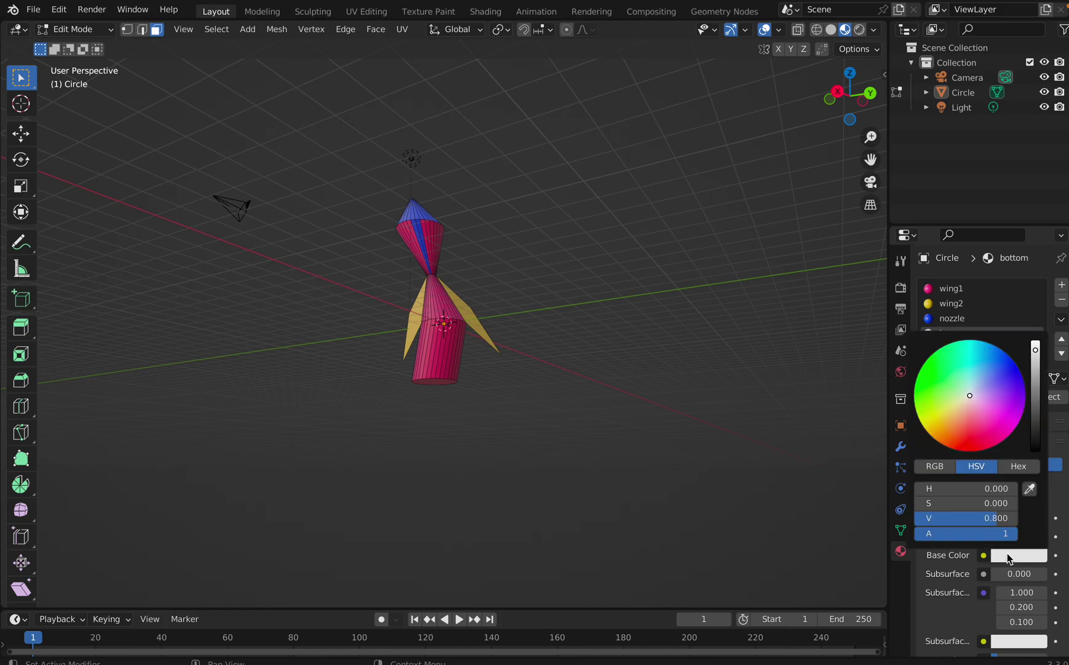
left_click(931, 389)
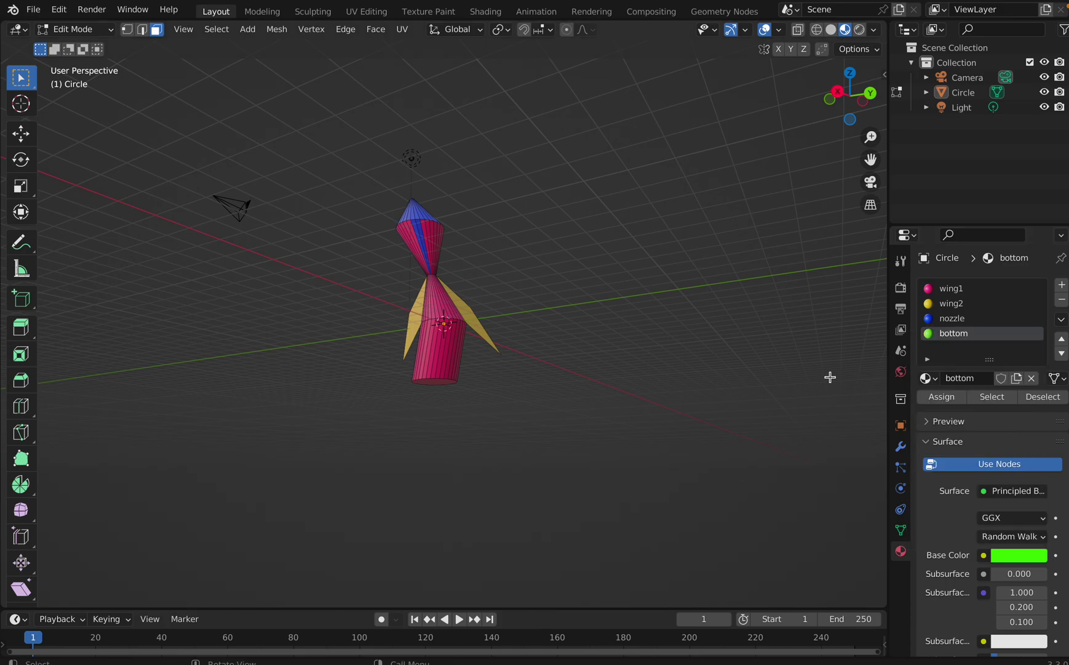
middle_click_drag(507, 427, 507, 427)
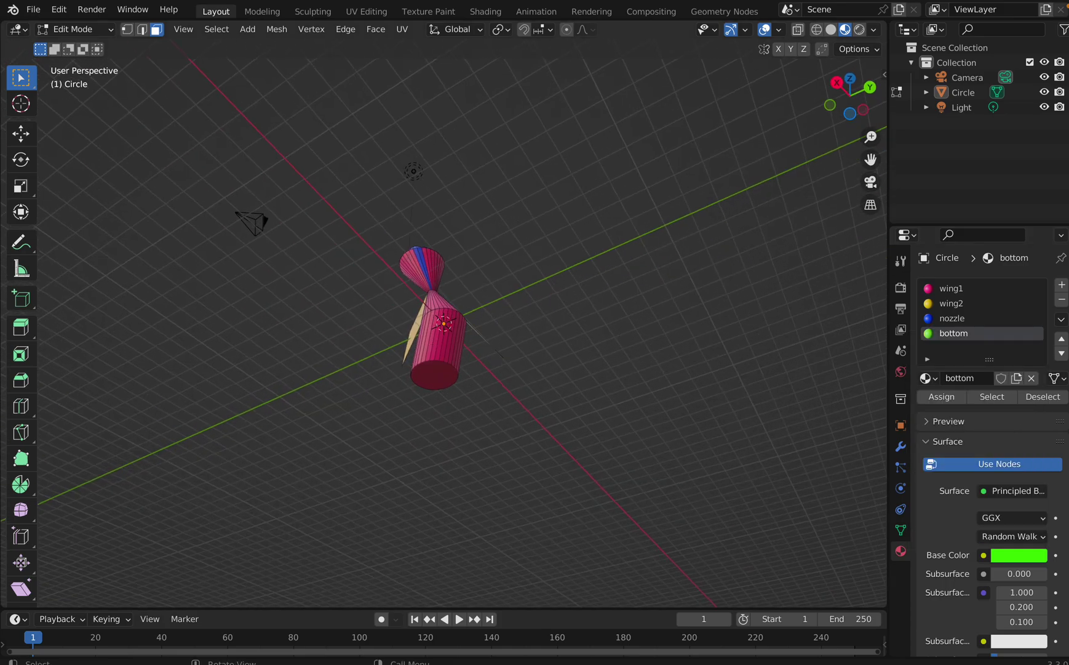
Step: Select the rings of side faces on the base cylinder
scroll(435, 344, "up", 2)
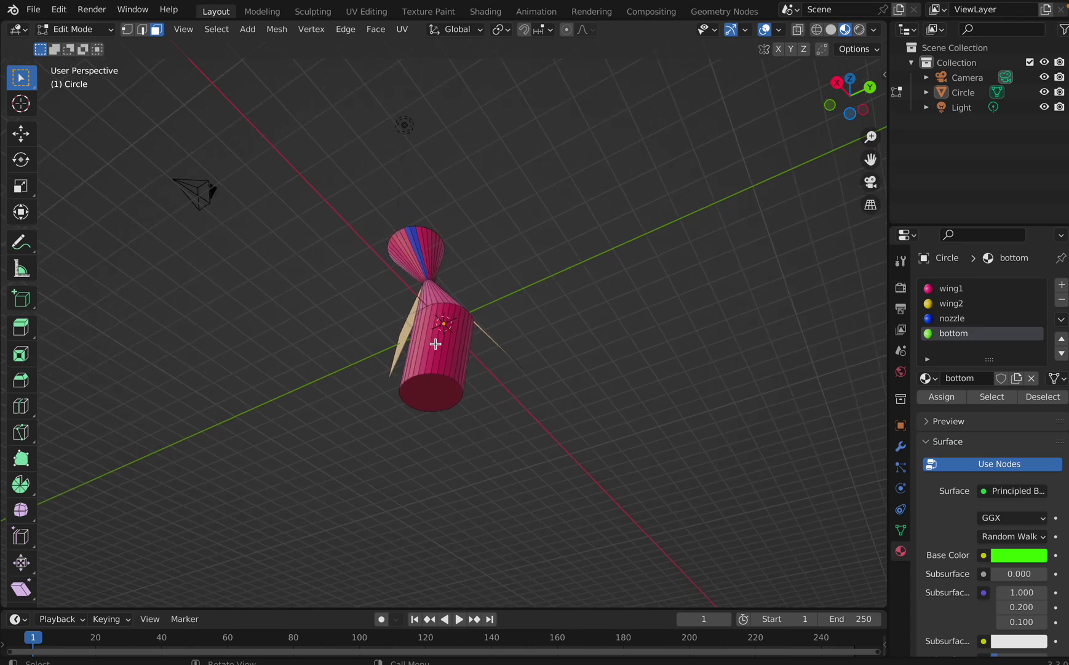
left_click(472, 382, "alt")
middle_click_drag(473, 382, 475, 378)
left_click(494, 376, "alt")
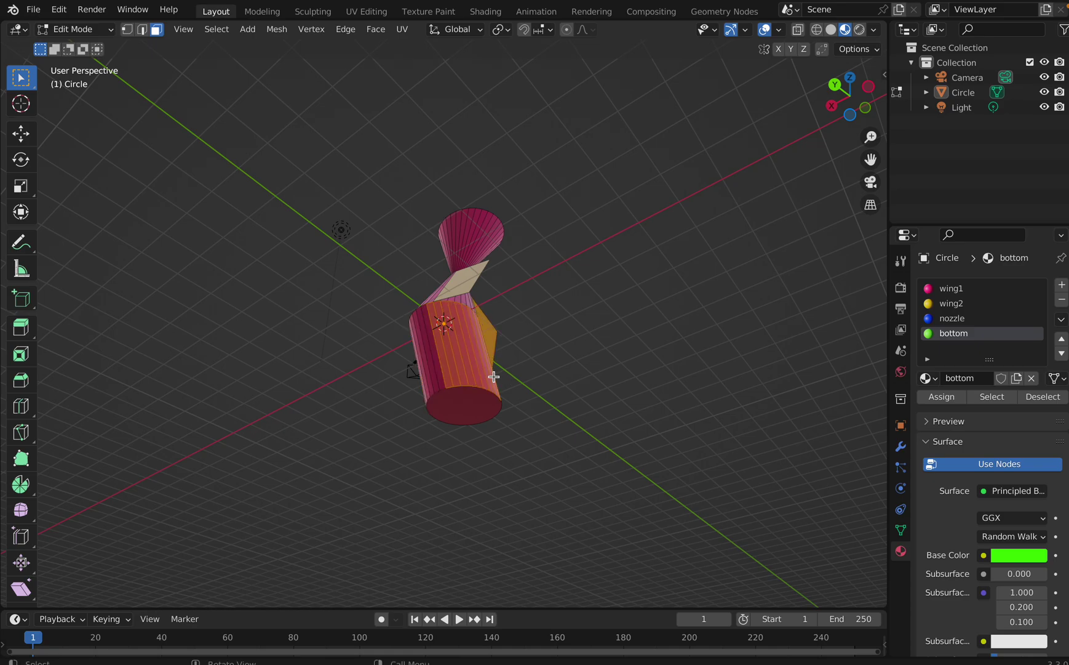
left_click(494, 377, "shift")
middle_click_drag(462, 381, 502, 382)
left_click(501, 381, "alt+shift")
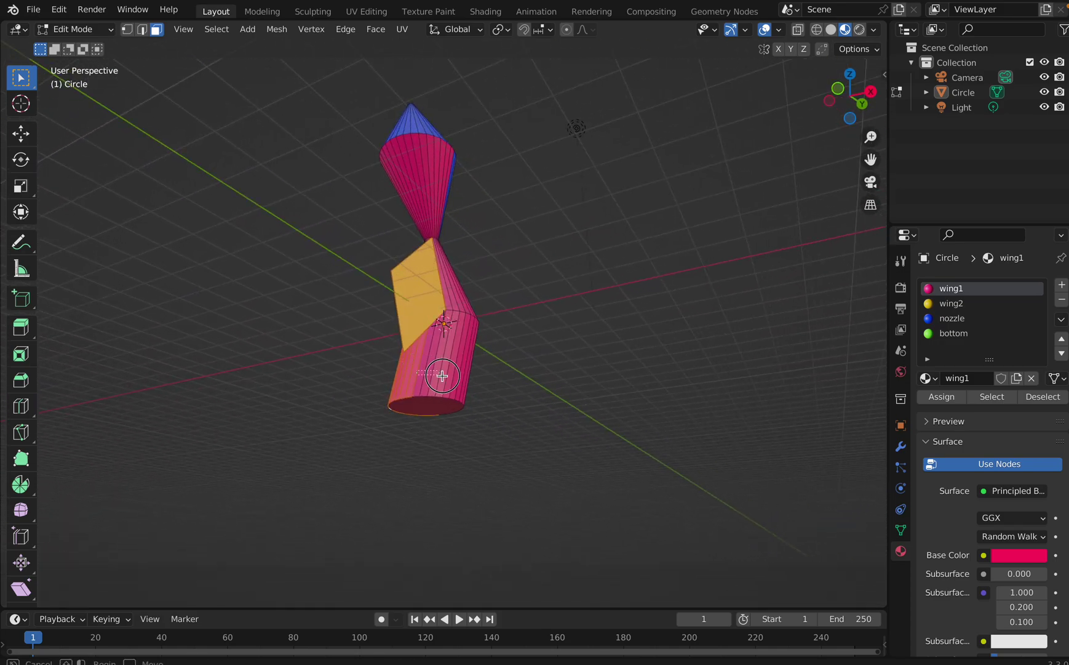
left_click(460, 378, "alt+shift")
middle_click_drag(461, 378, 461, 383)
left_click_drag(421, 369, 460, 387, "shift")
middle_click_drag(461, 387, 473, 397)
Step: Refine the selection and assign the green bottom material to the cylinder sides
key("c")
key("Escape")
left_click(463, 350, "shift")
left_click(463, 350, "shift")
left_click(962, 335)
left_click(941, 397)
Step: Select the cylinder's bottom cap and assign it the green bottom material too
middle_click_drag(727, 437, 430, 394)
left_click(420, 390)
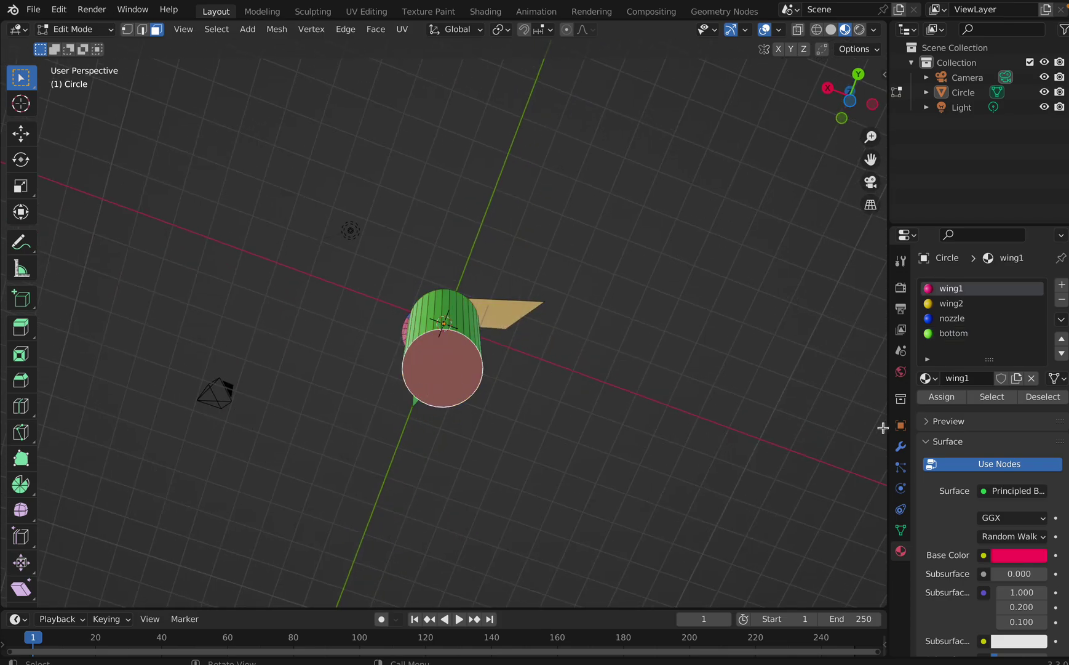
left_click(954, 334)
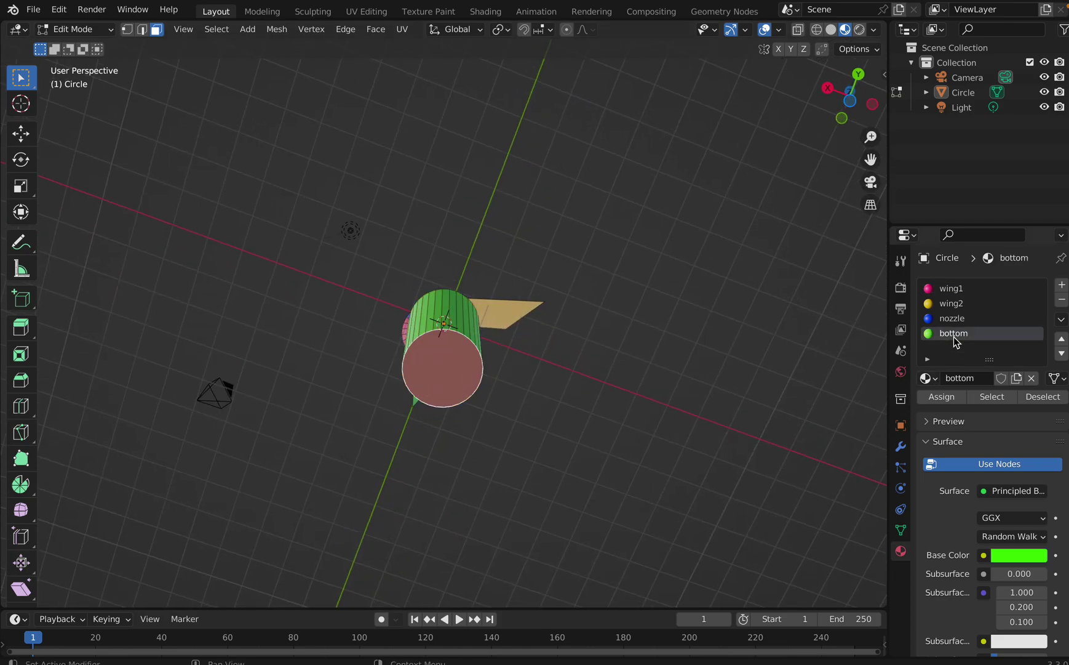
left_click(941, 397)
middle_click_drag(715, 494, 715, 494)
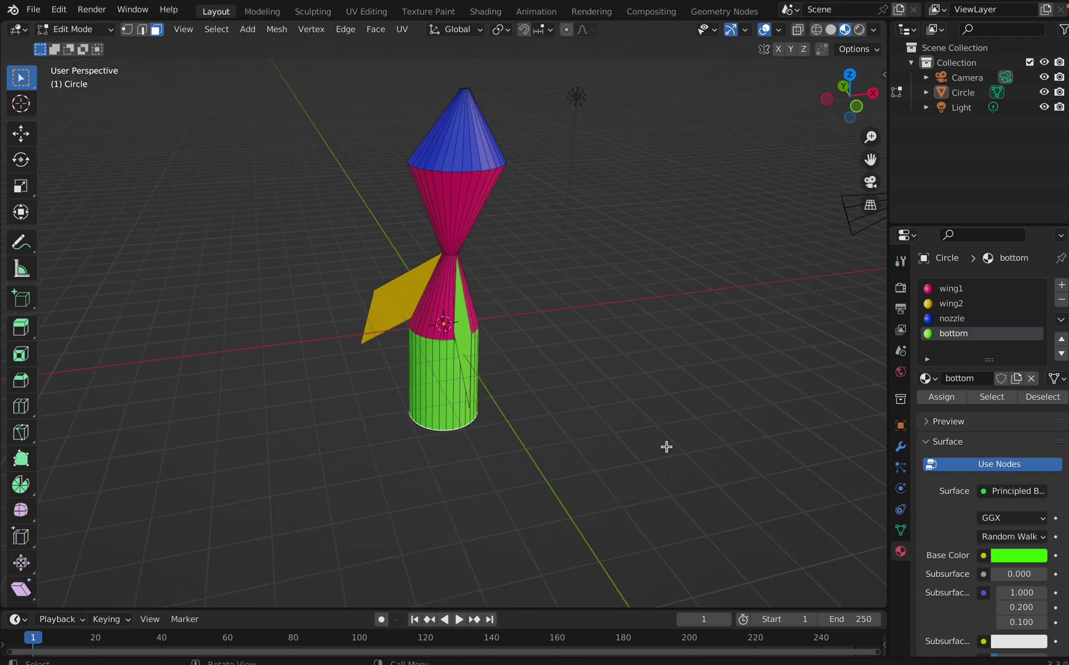